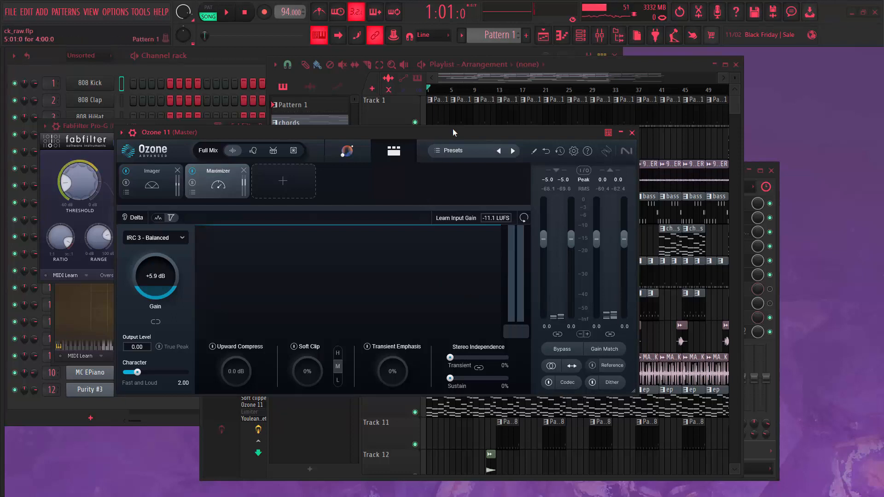
Step: Maximize the playlist and bypass the whole effects chain of the Master track in the mixer
{"action": "left_click", "coordinate": [625, 63]}
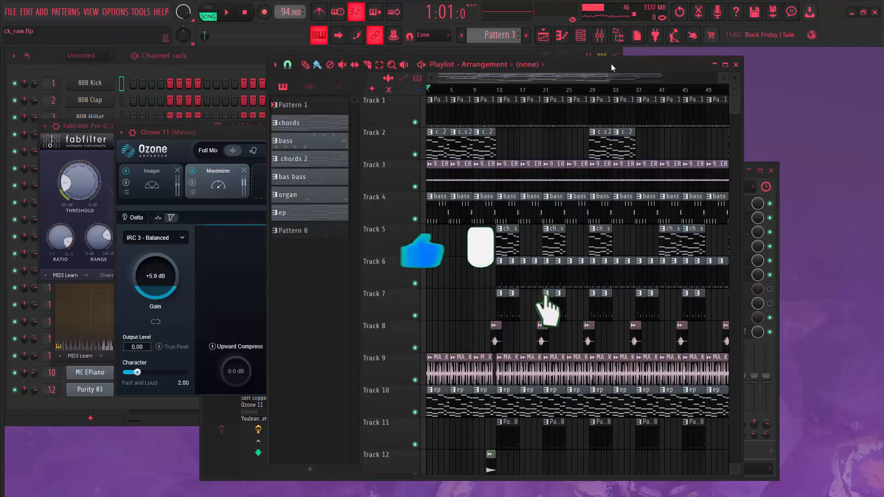
{"action": "double_click", "coordinate": [611, 63]}
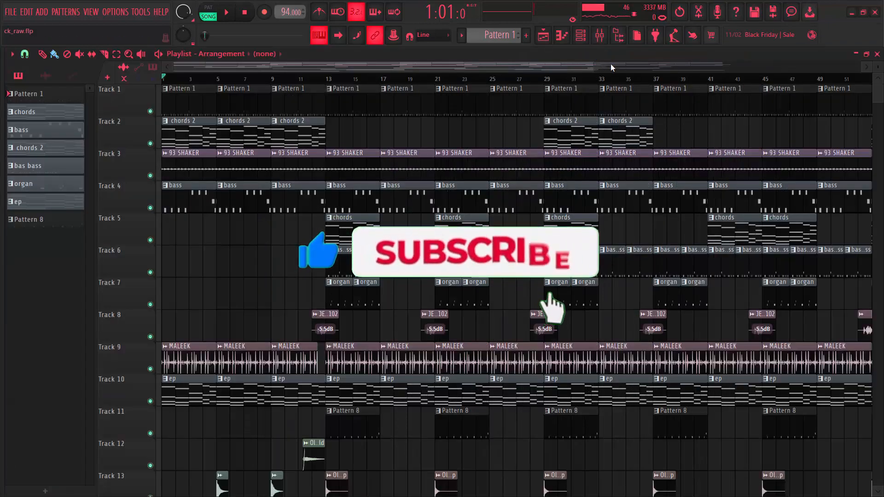
{"action": "left_click", "coordinate": [600, 36]}
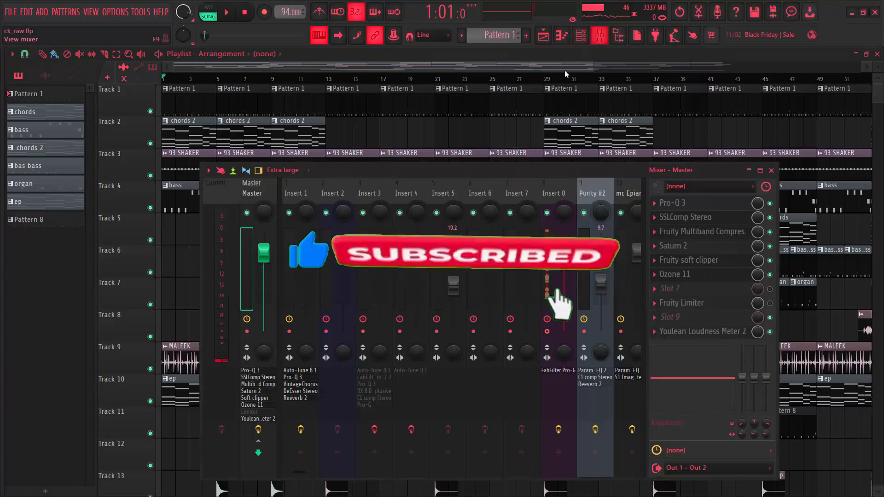
{"action": "left_click", "coordinate": [257, 437]}
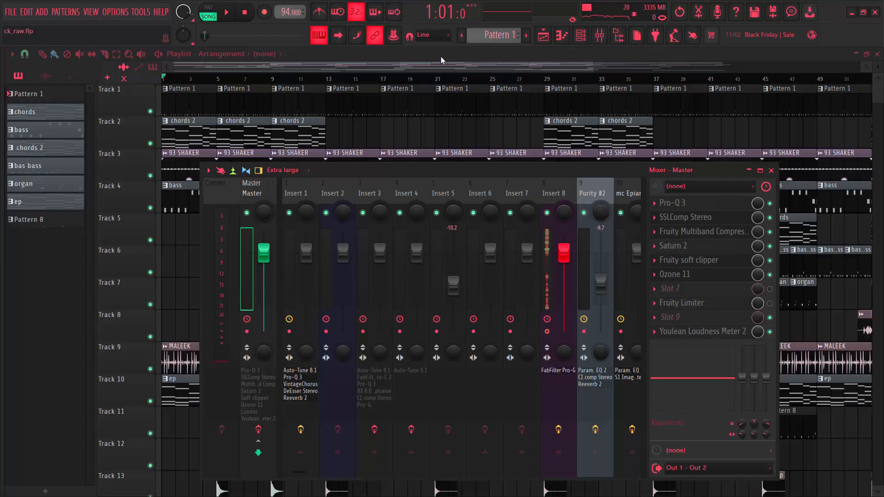
Step: Play the song and individually switch off every Master effect from Fruity Limiter and Ozone 11 up to Pro-Q 3, leaving Youlean Loudness Meter 2 on
{"action": "key", "text": "F9"}
{"action": "key", "text": "space"}
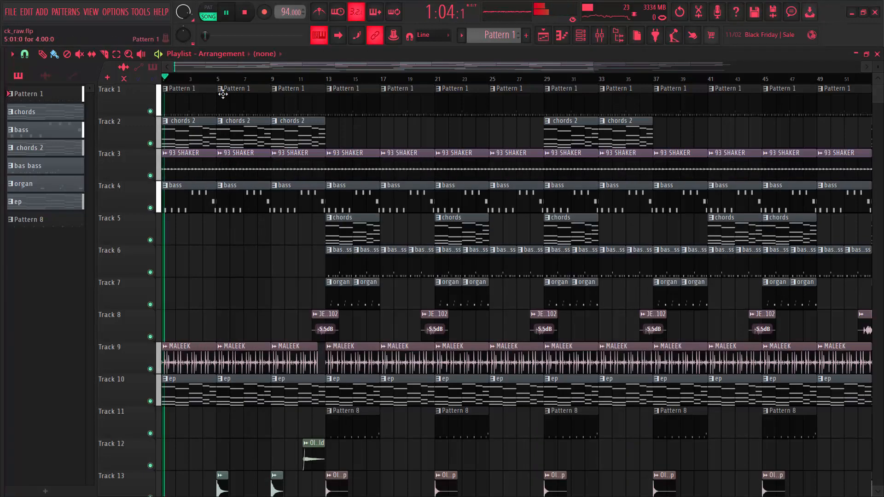
{"action": "left_click", "coordinate": [604, 40]}
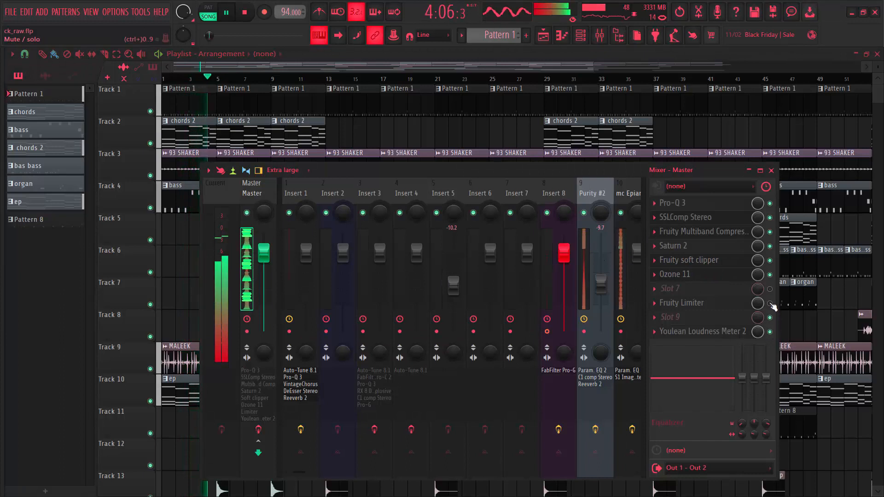
{"action": "left_click", "coordinate": [770, 275]}
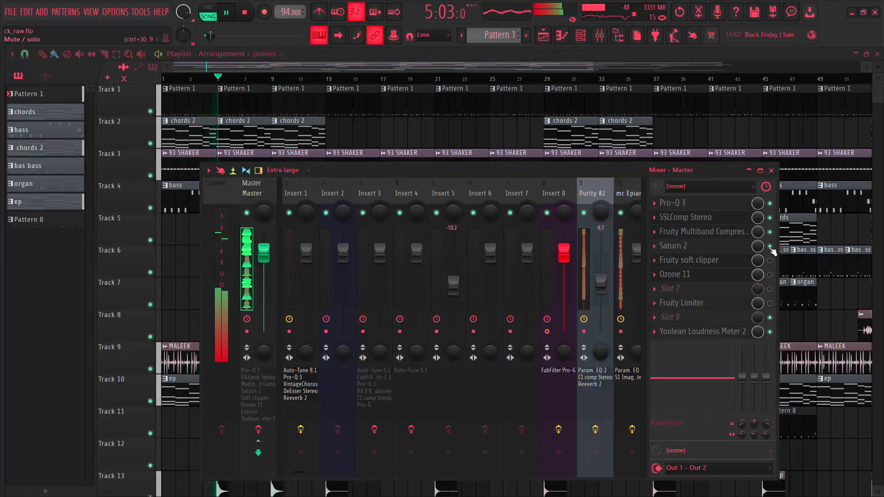
{"action": "left_click", "coordinate": [770, 260]}
{"action": "left_click", "coordinate": [770, 246]}
{"action": "left_click", "coordinate": [770, 232]}
{"action": "left_click", "coordinate": [770, 217]}
{"action": "left_click", "coordinate": [770, 204]}
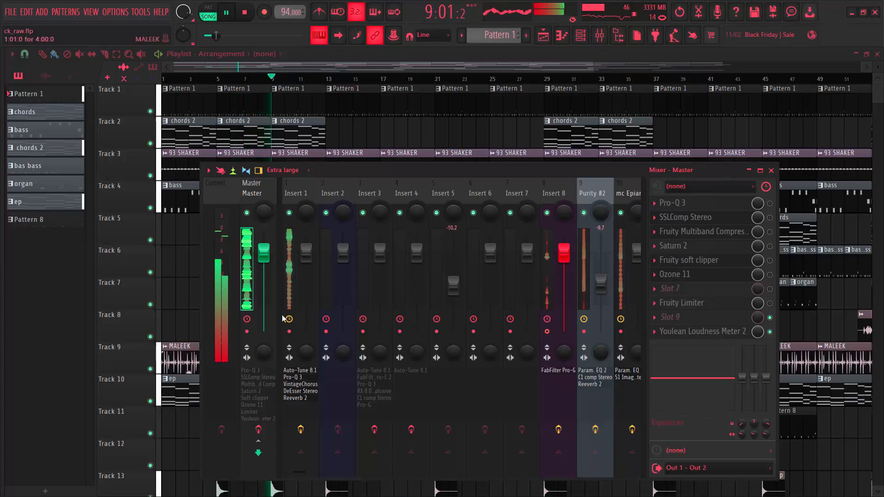
Step: Listen to the unprocessed arrangement with the mixer hidden and stop playback
{"action": "key", "text": "F9"}
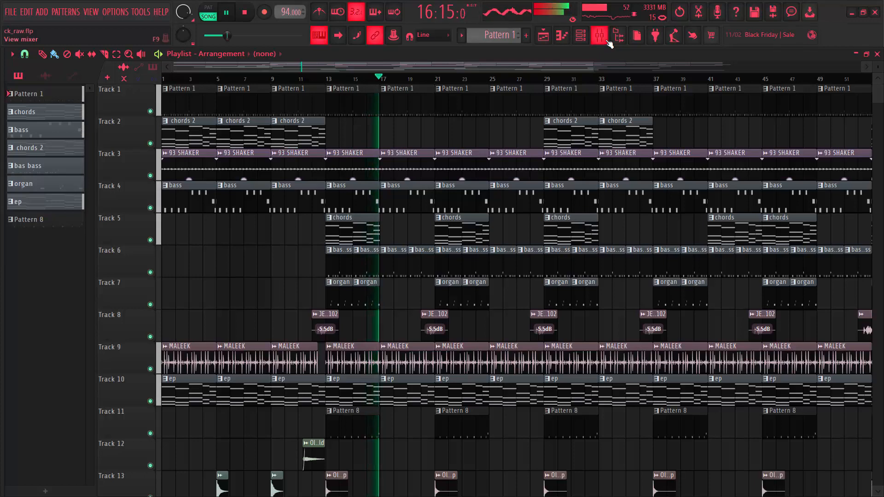
{"action": "key", "text": "space"}
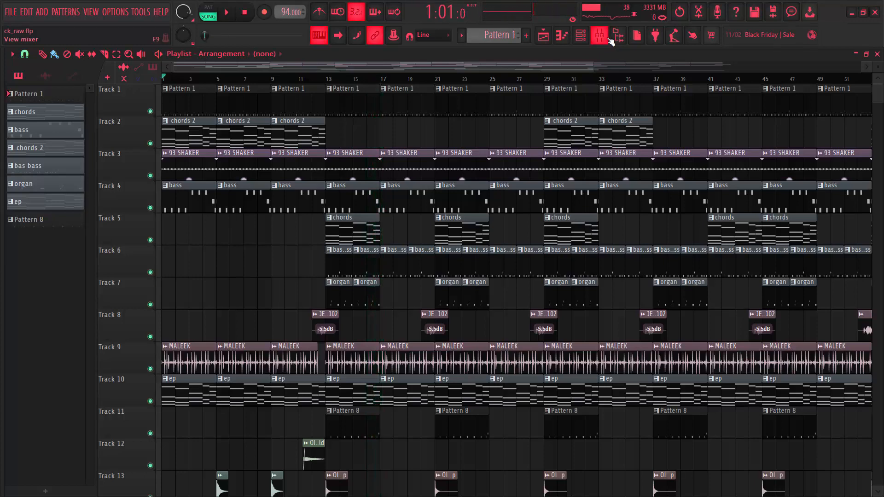
Step: Inspect the effects on the rims & drums mixer track, including the Virtual Mix Rack modules, and close the plugin window
{"action": "left_click", "coordinate": [601, 36]}
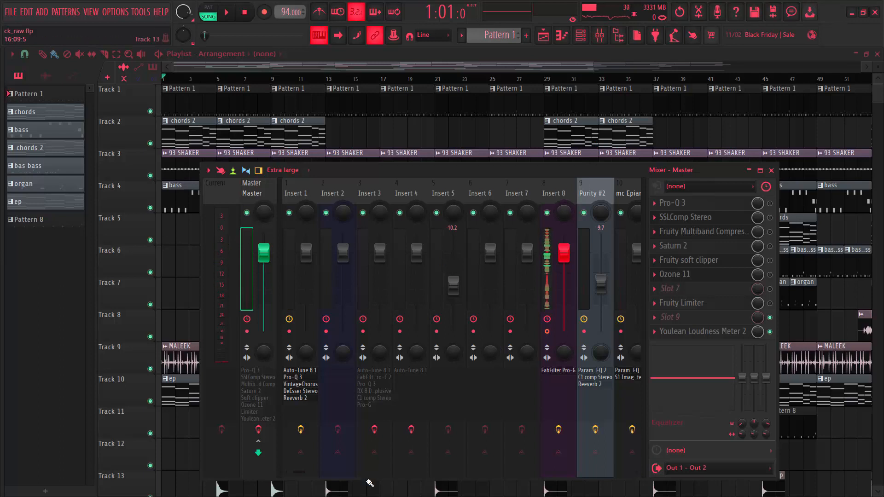
{"action": "scroll", "coordinate": [300, 477], "scroll_direction": "right", "scroll_amount": 6}
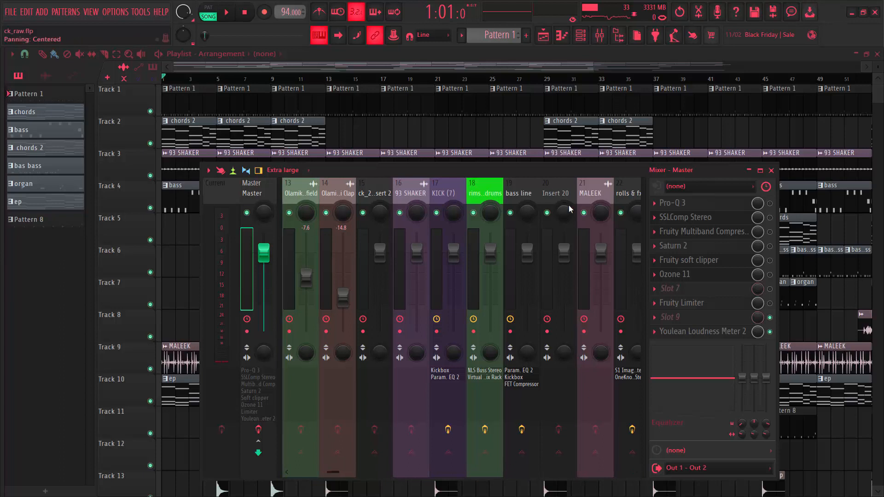
{"action": "left_click", "coordinate": [489, 184]}
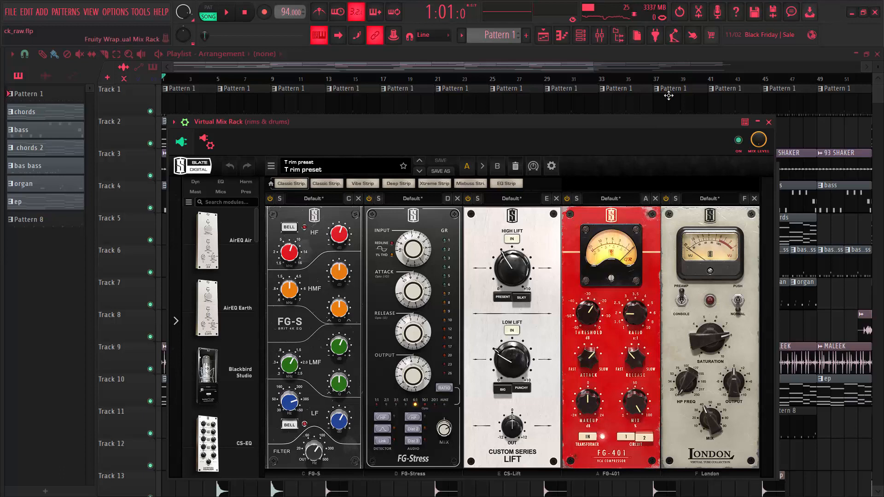
{"action": "left_click", "coordinate": [769, 122]}
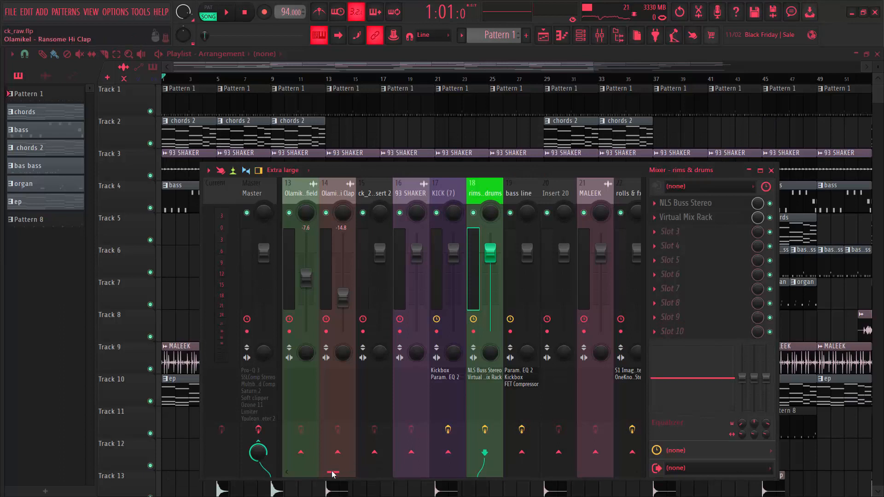
Step: Re-enable the Master track's effects chain and switch on Pro-Q 3 with its window open
{"action": "left_click_drag", "start_coordinate": [333, 472], "coordinate": [304, 473]}
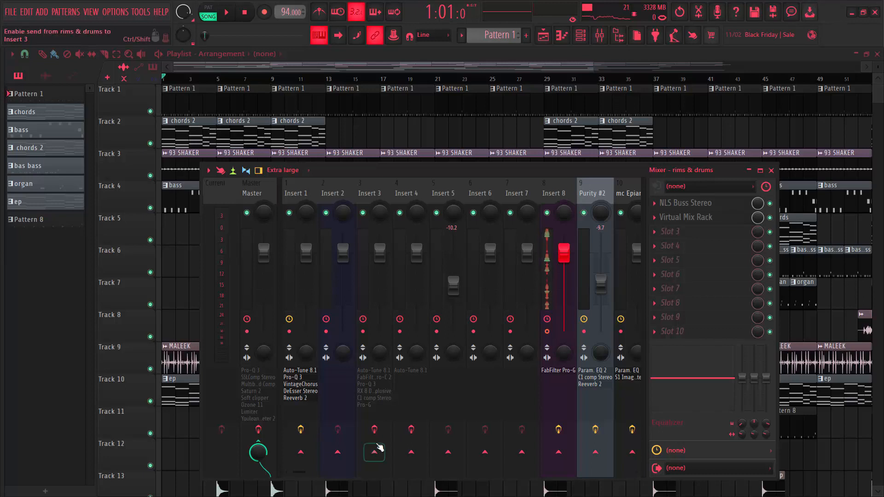
{"action": "left_click", "coordinate": [252, 190]}
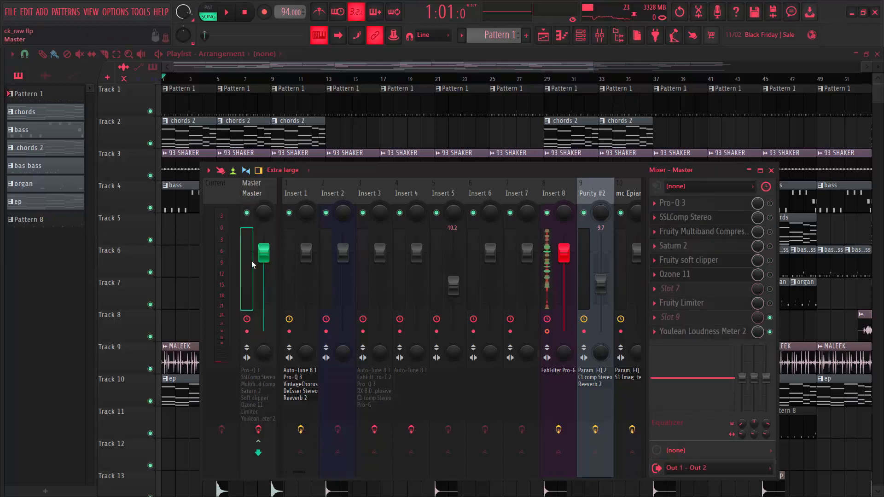
{"action": "left_click", "coordinate": [259, 431]}
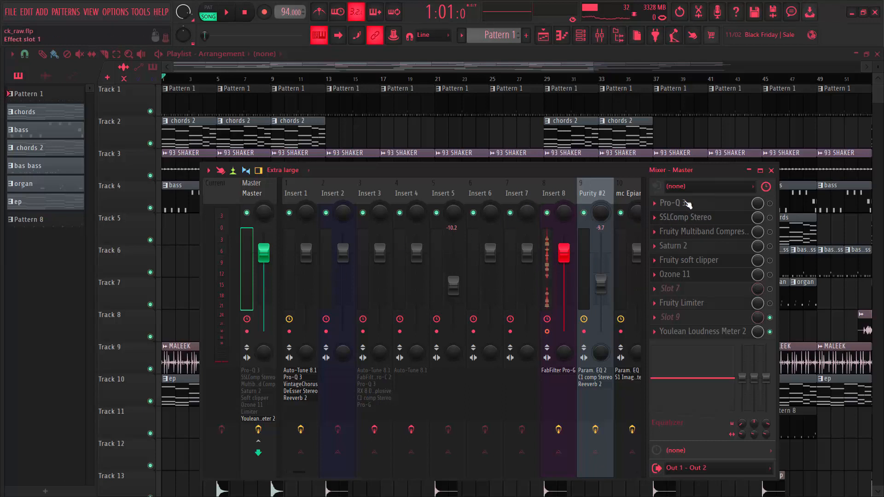
{"action": "left_click", "coordinate": [668, 203]}
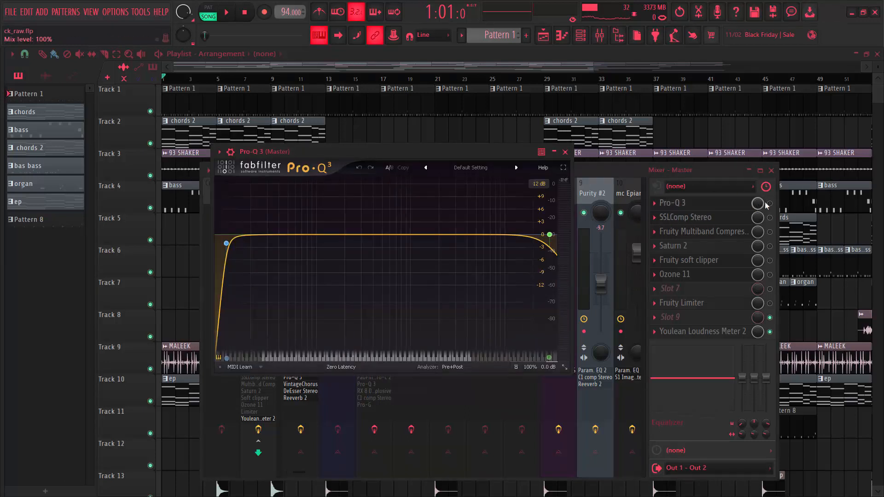
{"action": "left_click", "coordinate": [775, 203]}
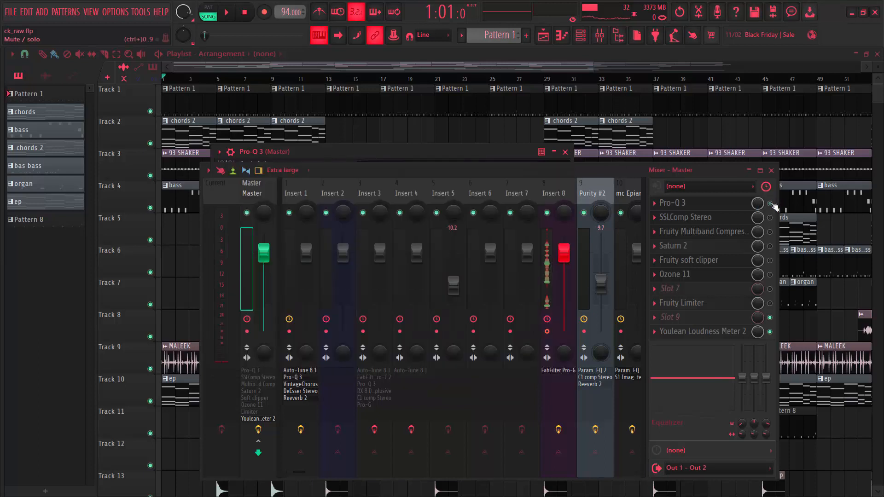
{"action": "left_click", "coordinate": [734, 207]}
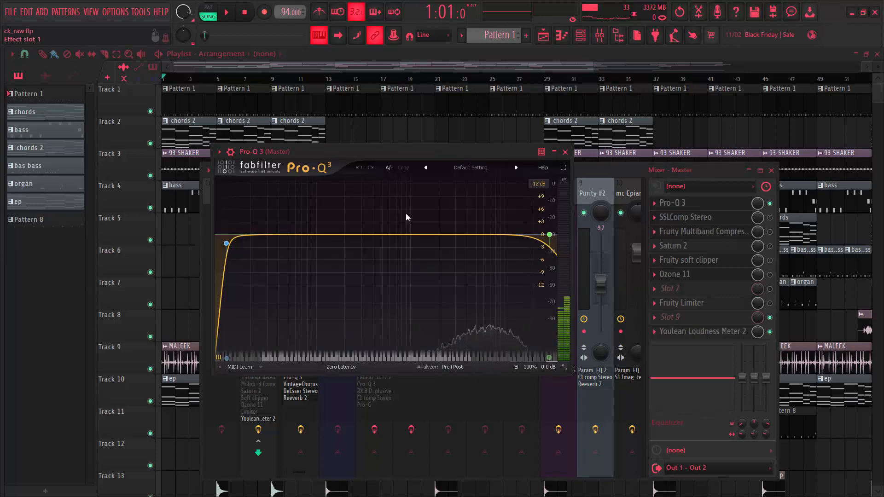
Step: Solo the low-cut band in the Master's Pro-Q 3, listen to what it removes during playback, and unsolo it
{"action": "left_click_drag", "start_coordinate": [395, 148], "coordinate": [420, 175]}
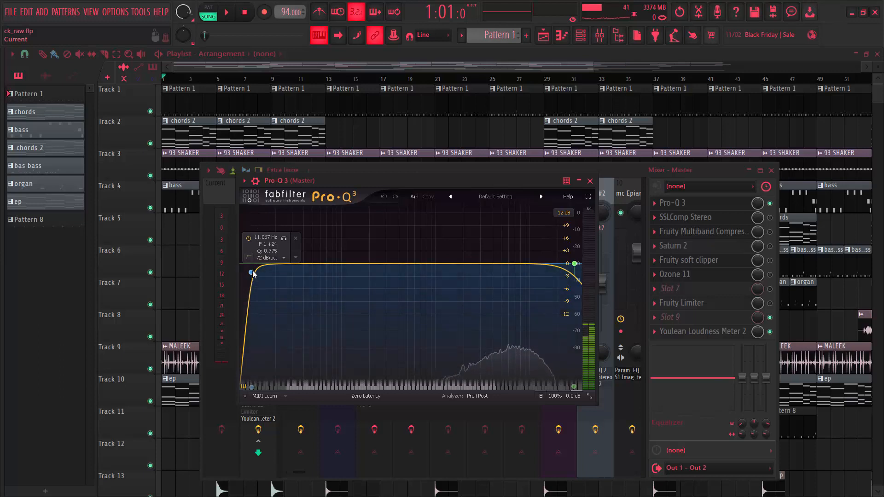
{"action": "left_click", "coordinate": [283, 240]}
{"action": "key", "text": "space"}
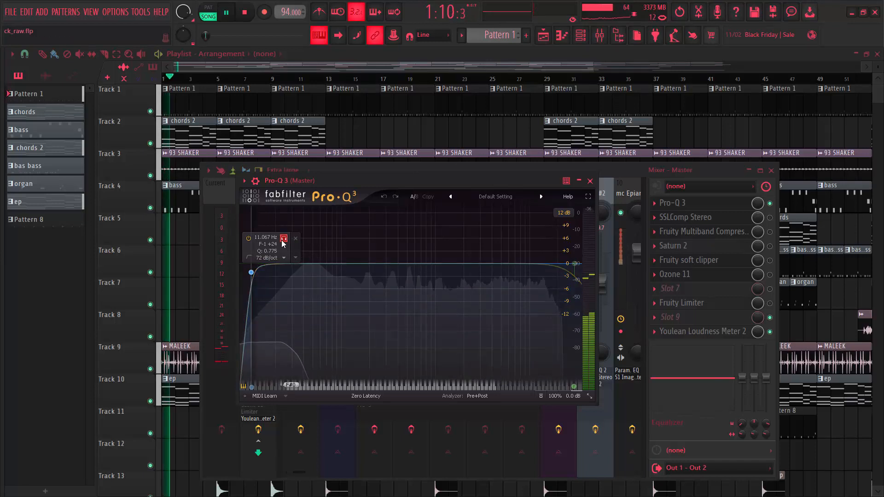
{"action": "left_click", "coordinate": [284, 239]}
{"action": "key", "text": "space"}
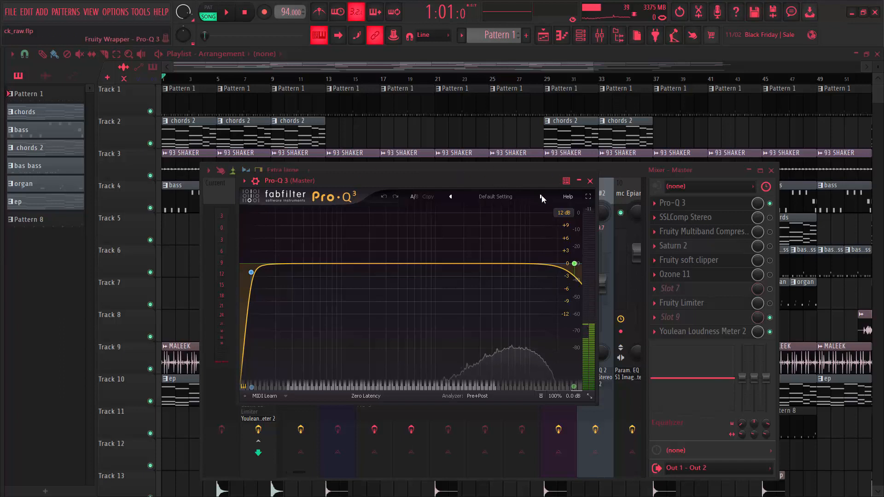
Step: Solo the high-cut band at 30000 Hz in Pro-Q 3 and listen to it during playback
{"action": "left_click", "coordinate": [575, 263]}
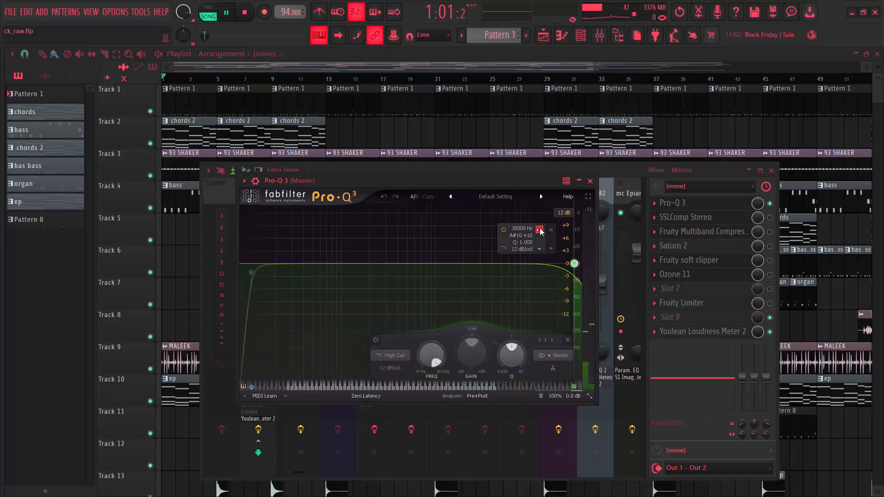
{"action": "key", "text": "space"}
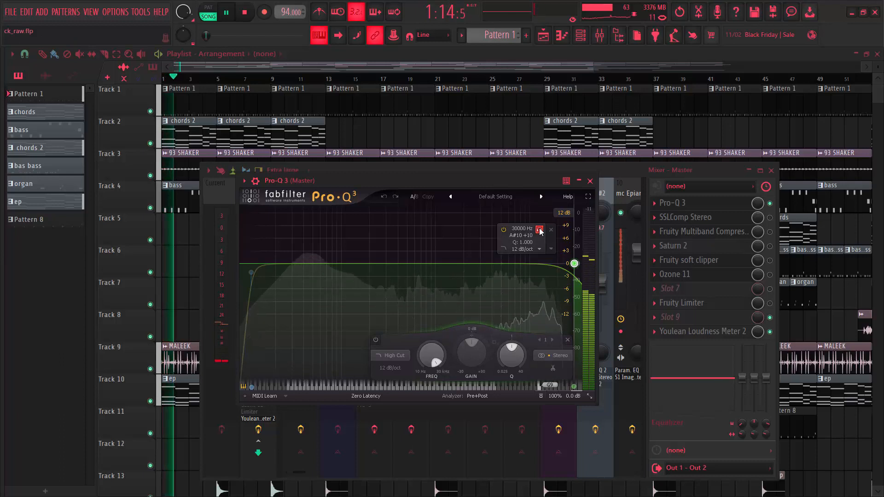
{"action": "key", "text": "space"}
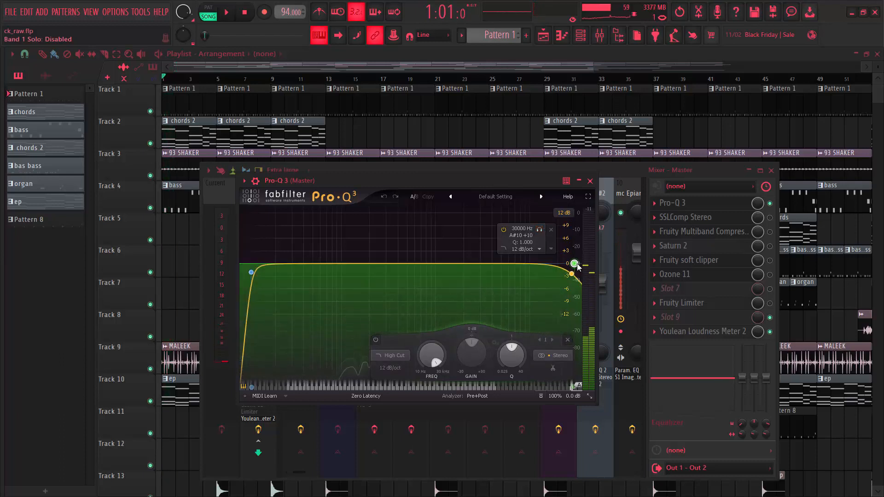
Step: Lower the Pro-Q 3 high-cut band to about 27416 Hz with a Q of about 0.961, audition it soloed, and close the equalizer
{"action": "left_click_drag", "start_coordinate": [575, 264], "coordinate": [570, 265]}
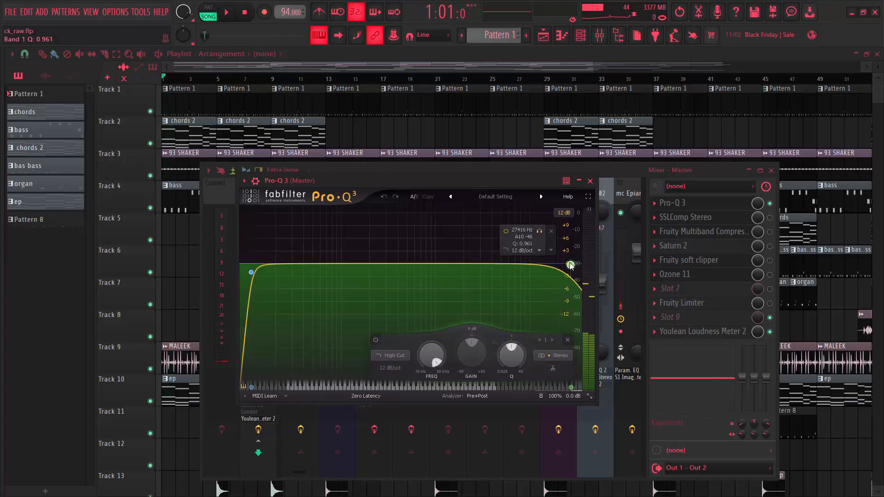
{"action": "left_click", "coordinate": [540, 231]}
{"action": "key", "text": "space"}
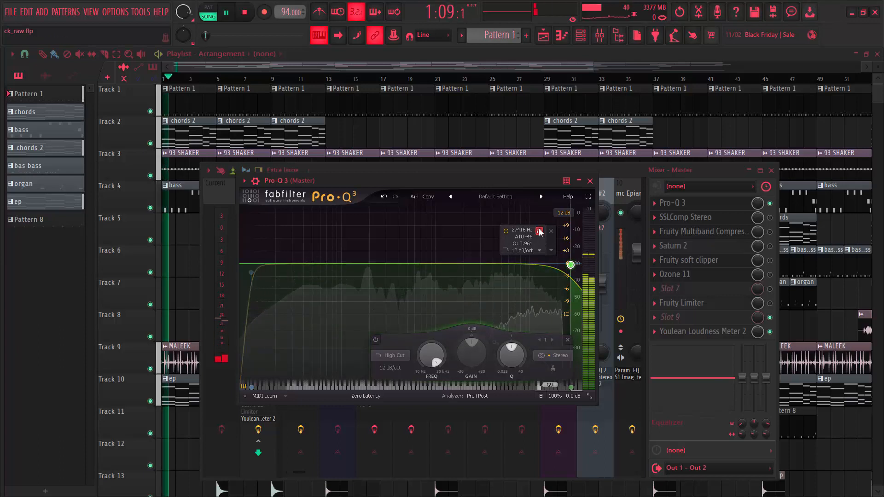
{"action": "left_click", "coordinate": [540, 230]}
{"action": "key", "text": "space"}
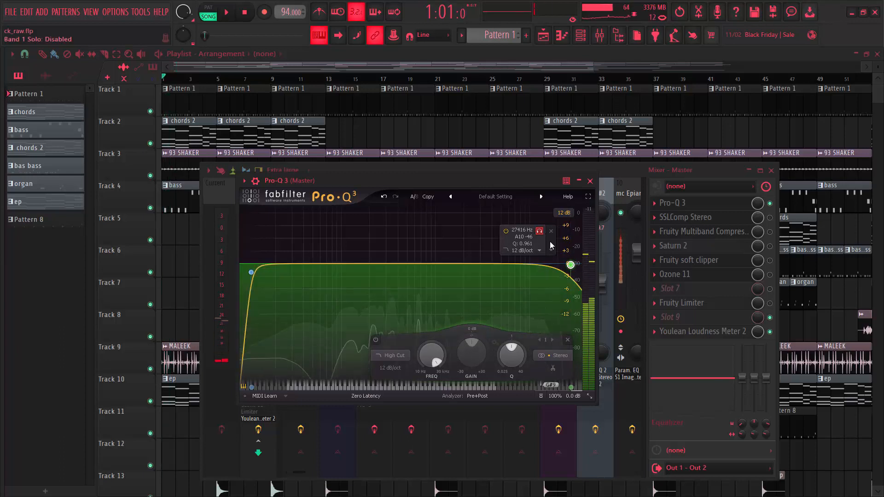
{"action": "left_click", "coordinate": [590, 181]}
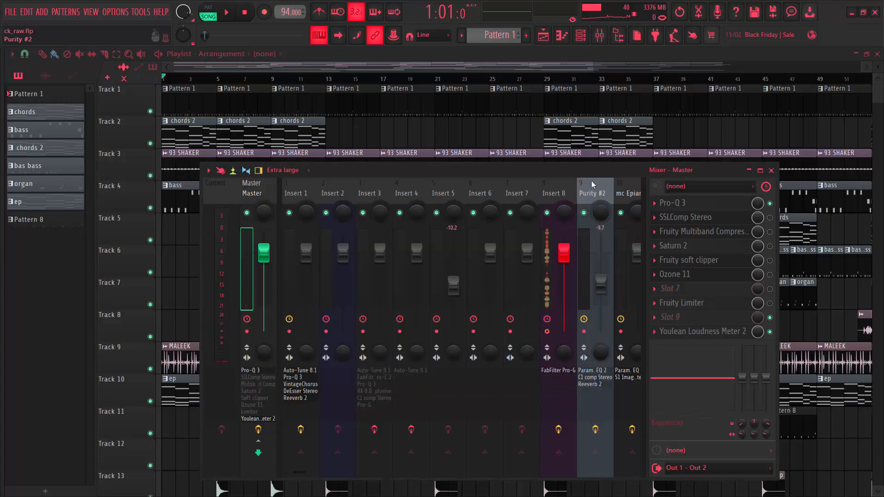
Step: Switch on SSLComp Stereo on the Master track, open its window, and set the compressor's threshold to 9.1
{"action": "left_click", "coordinate": [770, 217]}
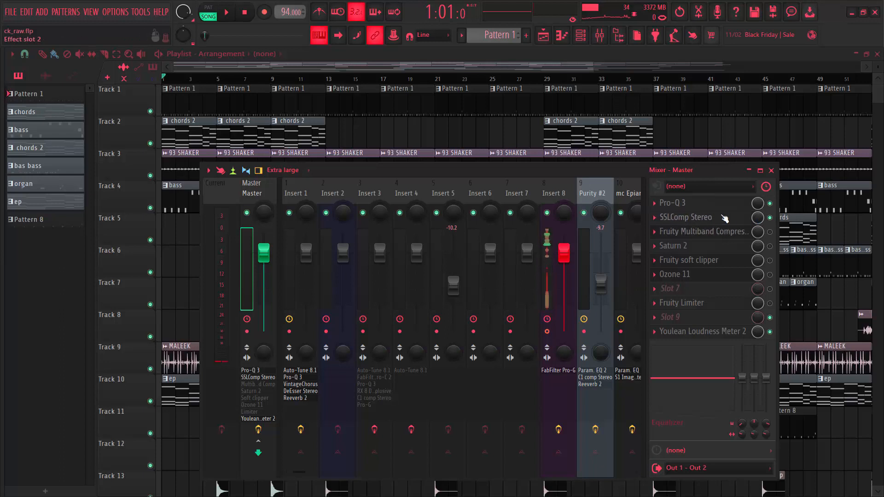
{"action": "left_click", "coordinate": [698, 220]}
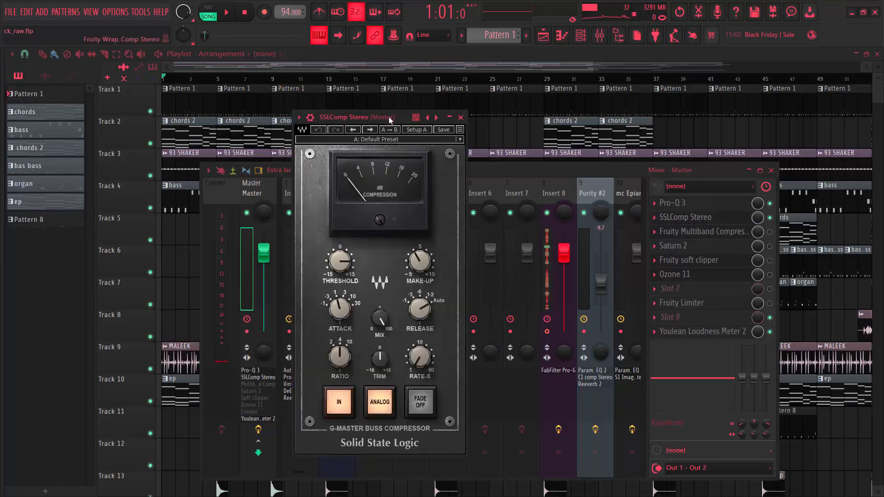
{"action": "left_click_drag", "start_coordinate": [392, 115], "coordinate": [407, 111]}
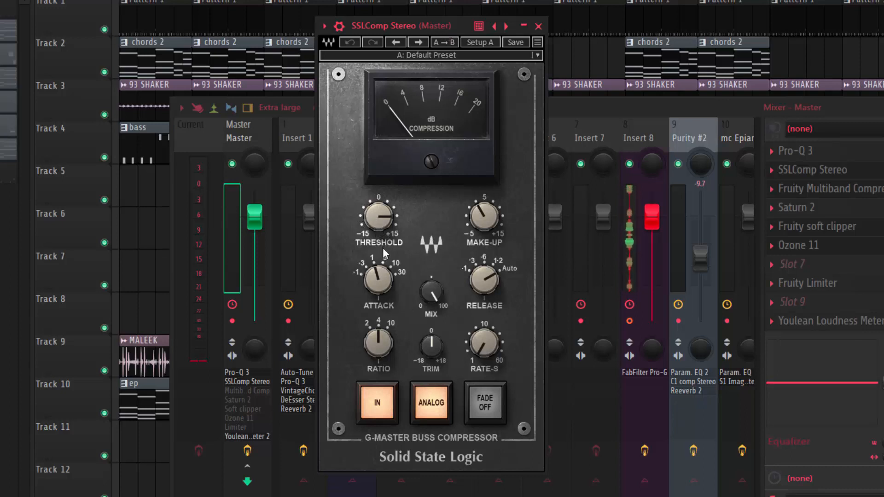
{"action": "mouse_move", "coordinate": [387, 224]}
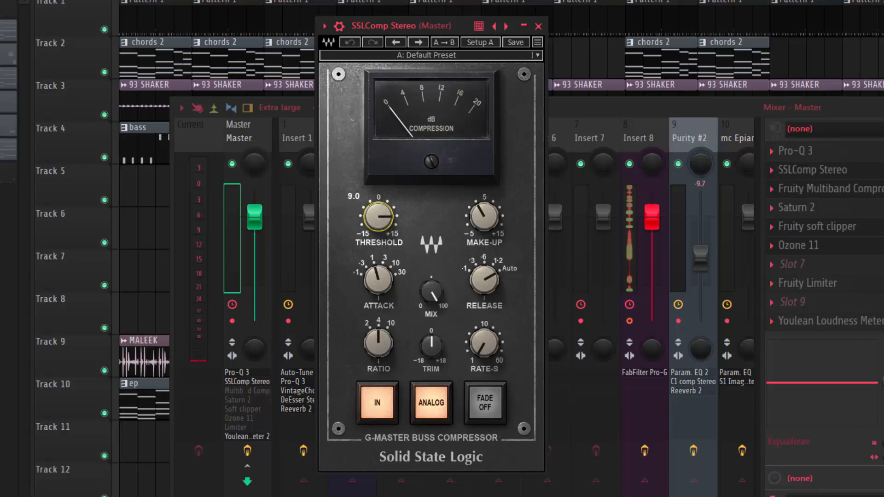
{"action": "scroll", "coordinate": [379, 216], "scroll_direction": "up", "scroll_amount": 1}
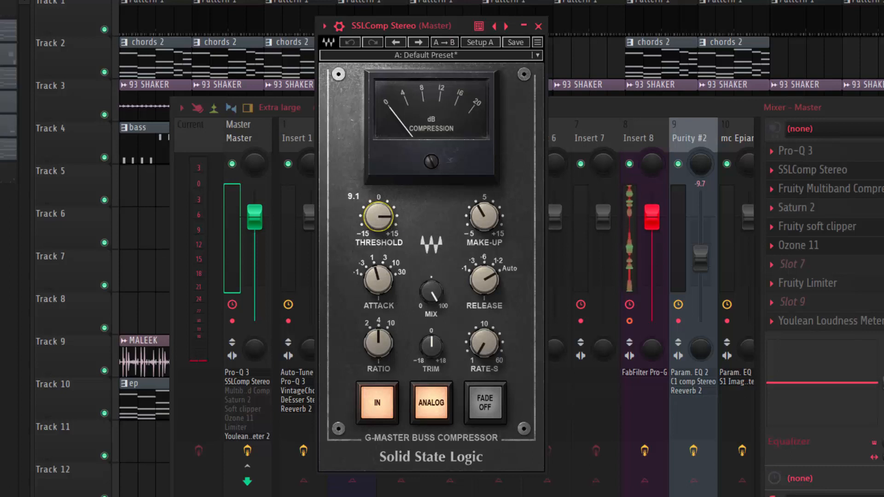
Step: Check the make-up gain and release settings of SSLComp Stereo on the Master track
{"action": "mouse_move", "coordinate": [490, 223]}
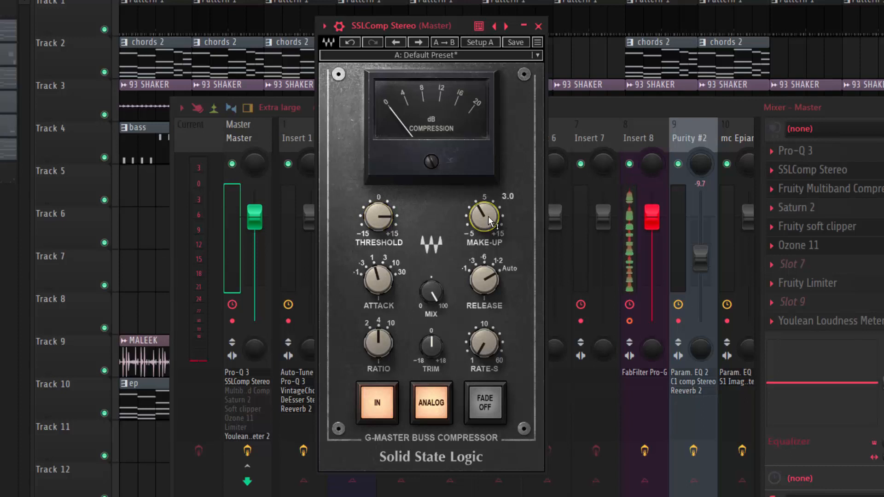
{"action": "left_click_drag", "start_coordinate": [490, 222], "coordinate": [490, 222]}
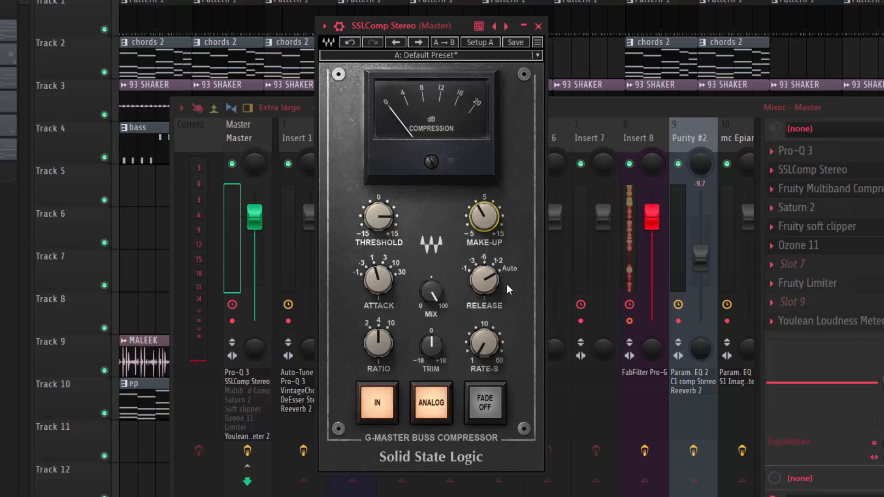
{"action": "left_click", "coordinate": [484, 280]}
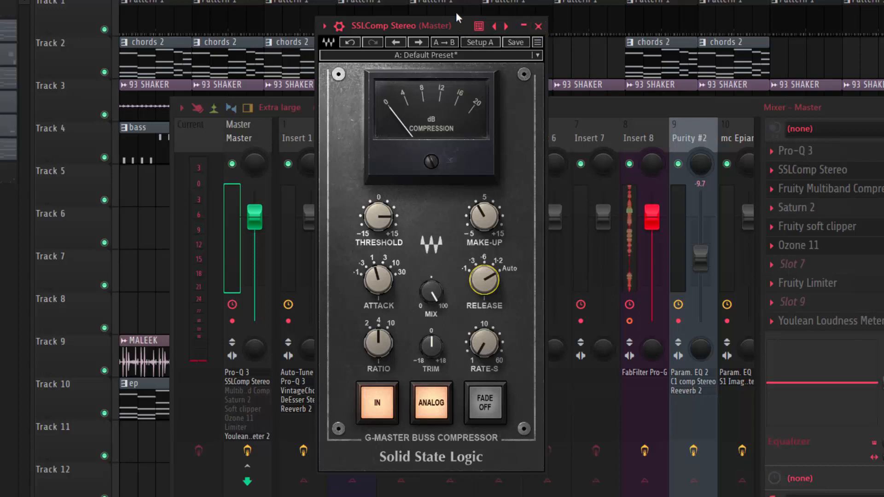
{"action": "left_click_drag", "start_coordinate": [456, 14], "coordinate": [465, 35]}
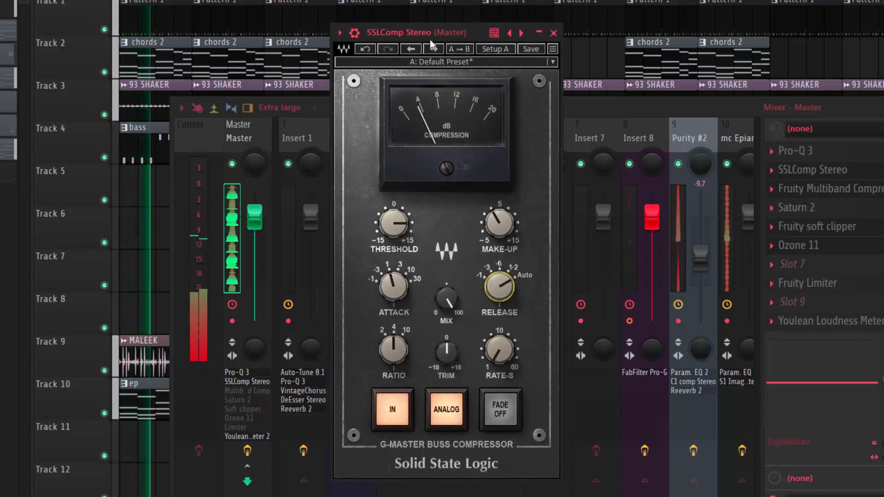
Step: Compare playback with SSLComp Stereo bypassed and switched back on, and close the compressor's window
{"action": "left_click", "coordinate": [354, 33]}
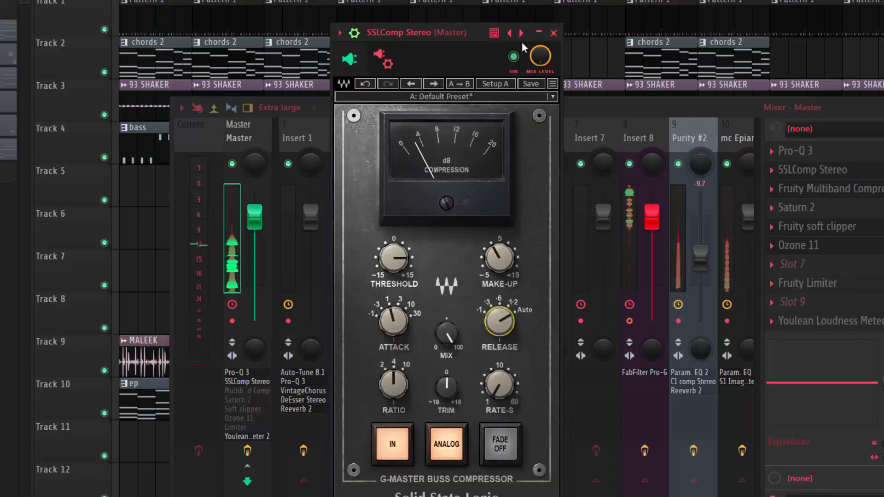
{"action": "left_click", "coordinate": [514, 57]}
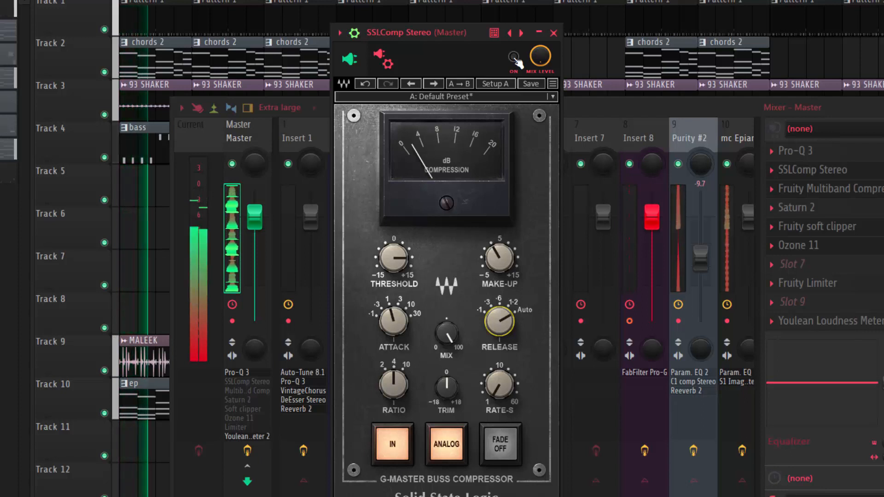
{"action": "key", "text": "space"}
{"action": "left_click", "coordinate": [514, 57]}
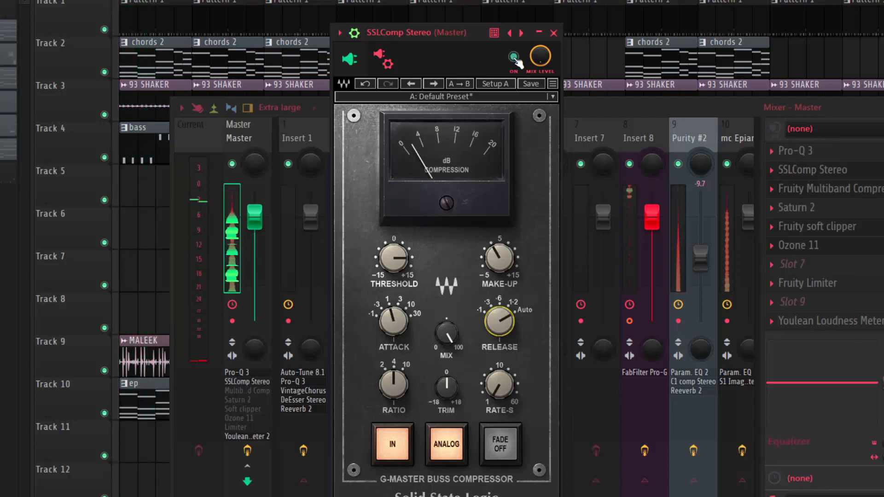
{"action": "key", "text": "space"}
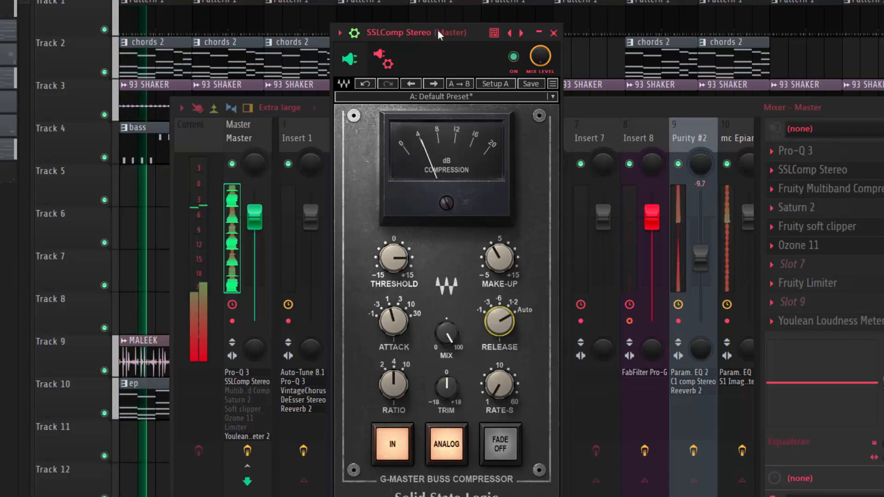
{"action": "key", "text": "space"}
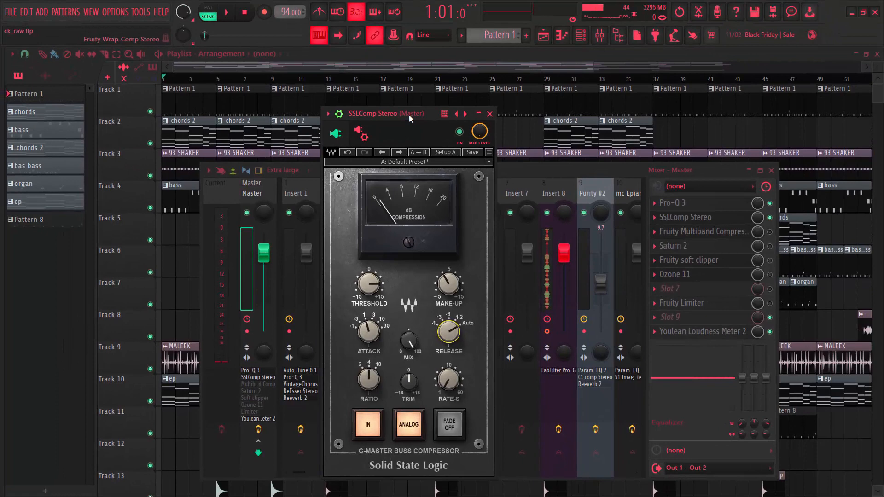
{"action": "left_click", "coordinate": [339, 113]}
{"action": "left_click", "coordinate": [490, 113]}
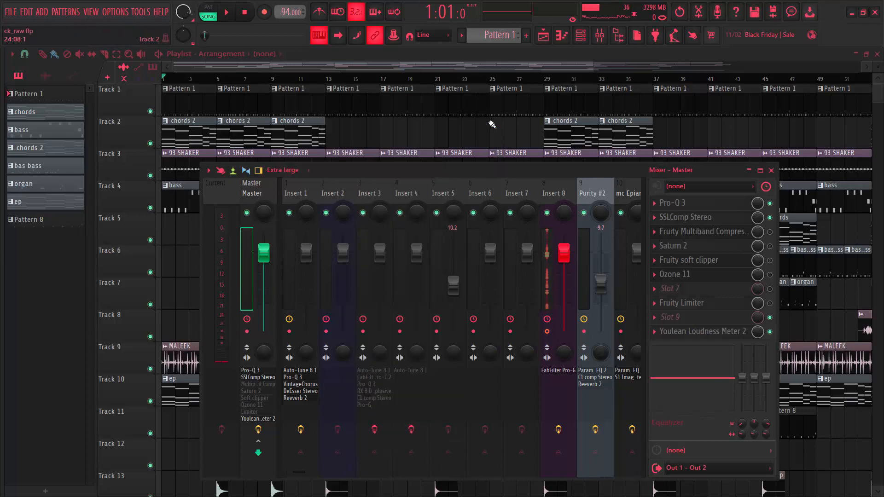
Step: Switch on Fruity Multiband Compressor on the Master track, open it, and load its Mastering 2.4dB preset
{"action": "left_click", "coordinate": [770, 232]}
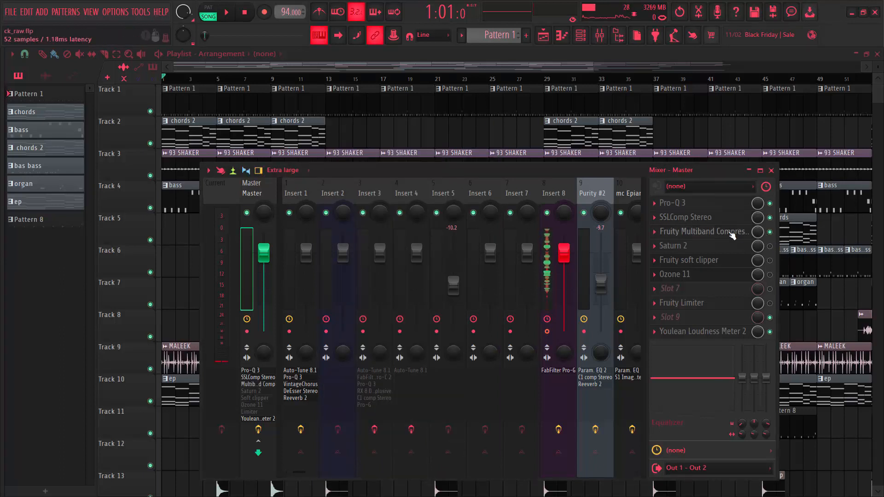
{"action": "left_click", "coordinate": [732, 236]}
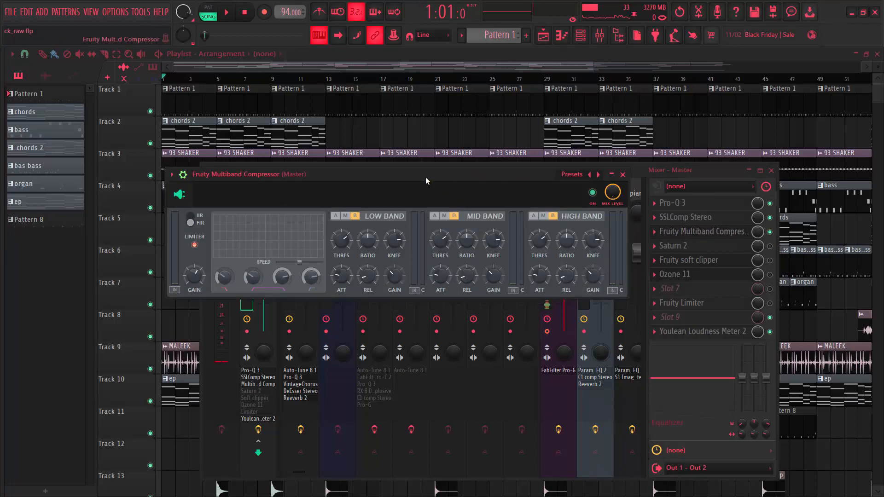
{"action": "left_click", "coordinate": [199, 178]}
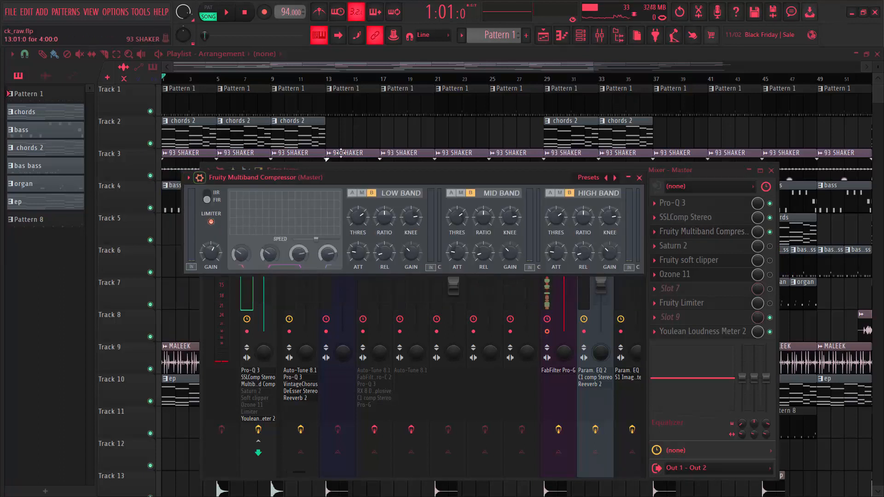
{"action": "left_click_drag", "start_coordinate": [358, 177], "coordinate": [372, 209]}
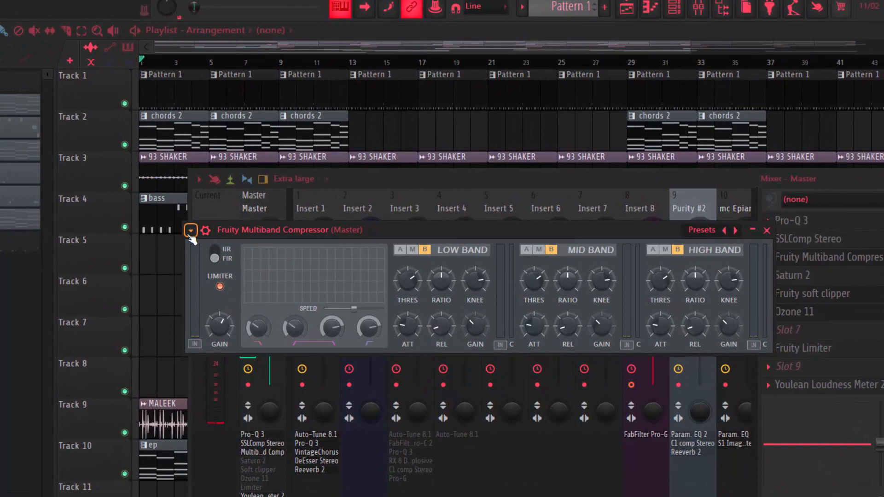
{"action": "left_click", "coordinate": [202, 211]}
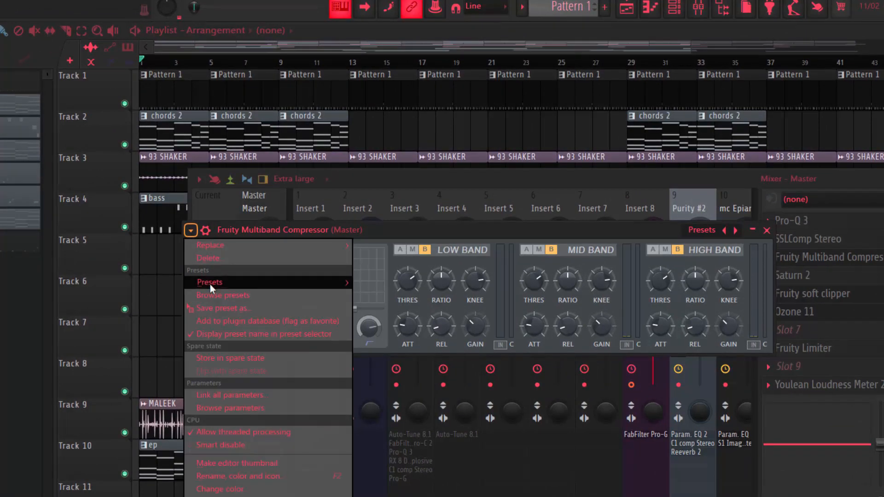
{"action": "mouse_move", "coordinate": [210, 283]}
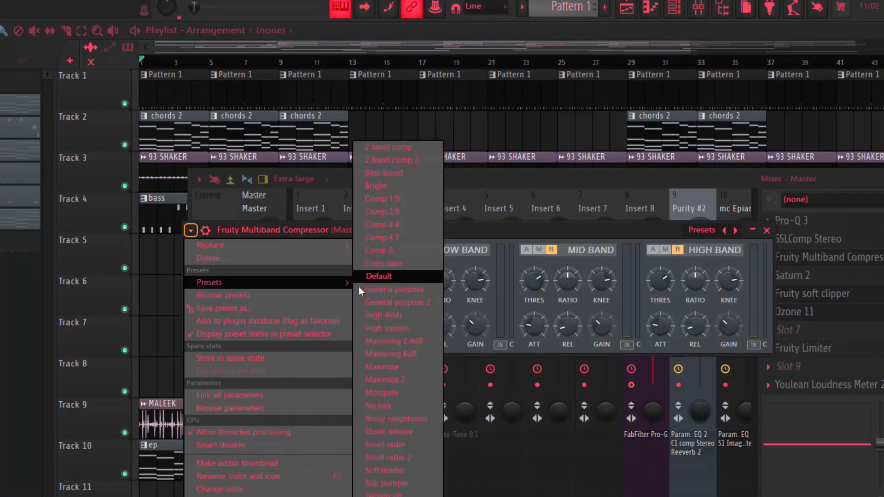
{"action": "left_click", "coordinate": [420, 342]}
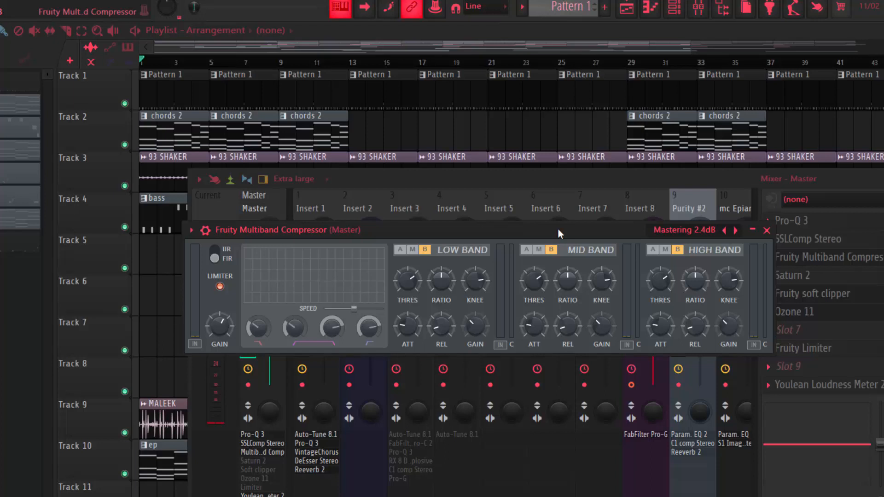
Step: Compare playback with Fruity Multiband Compressor active, bypassed and switched back on, and close its window
{"action": "key", "text": "space"}
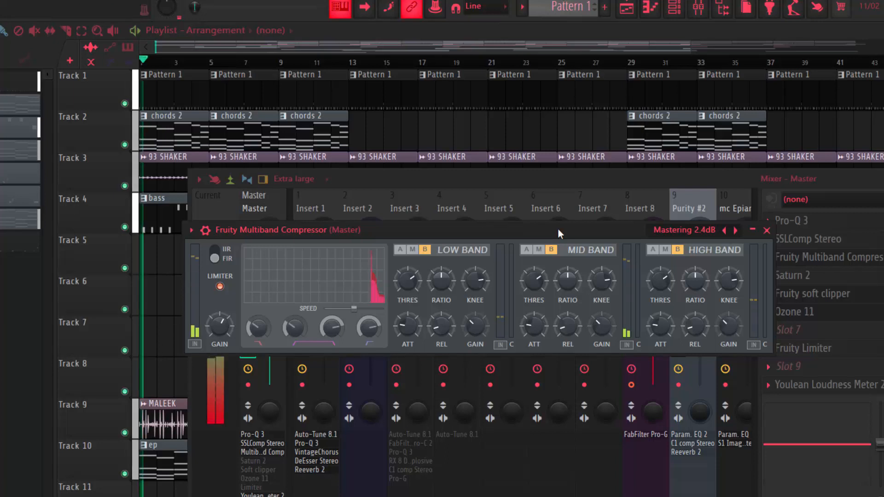
{"action": "left_click", "coordinate": [206, 233]}
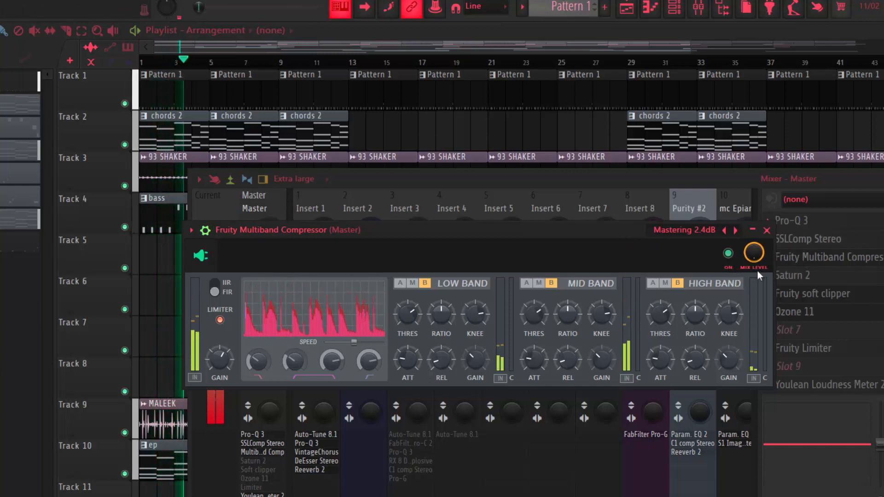
{"action": "left_click", "coordinate": [729, 260]}
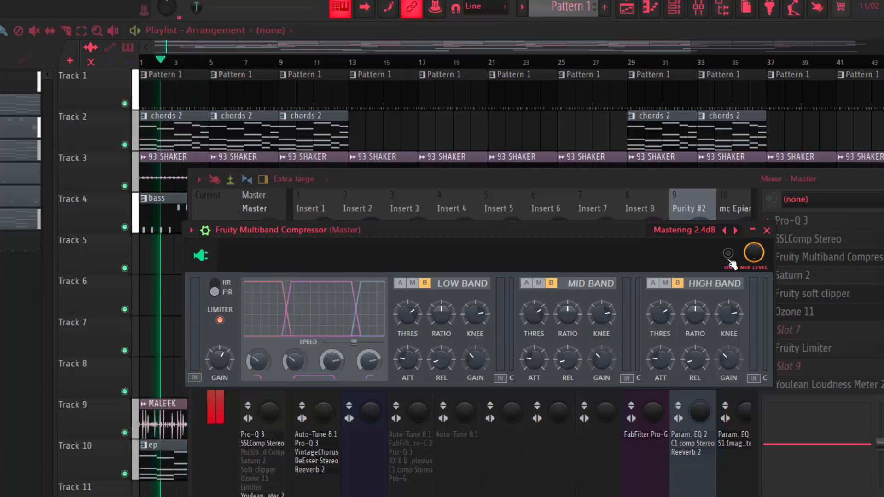
{"action": "key", "text": "space"}
{"action": "left_click", "coordinate": [729, 260]}
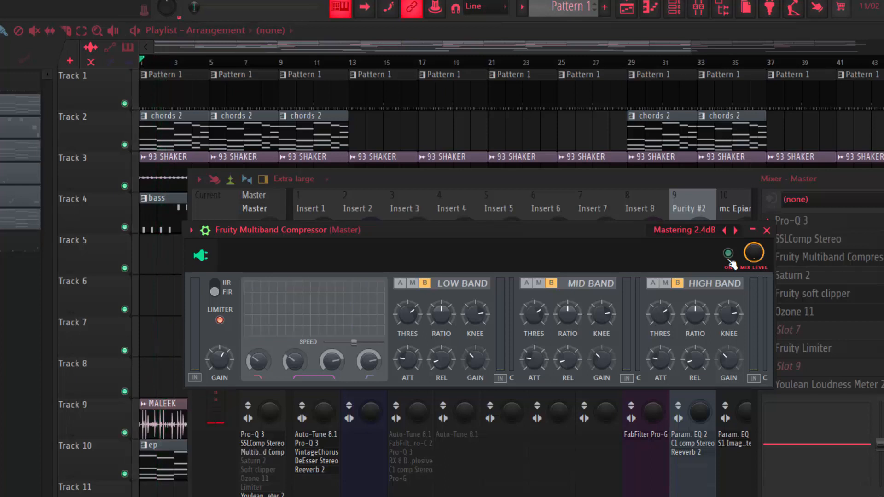
{"action": "key", "text": "space"}
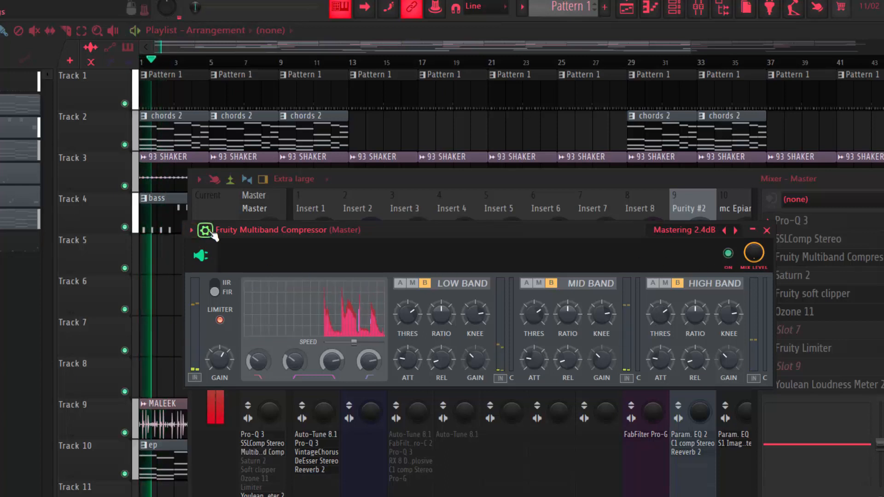
{"action": "left_click", "coordinate": [206, 231]}
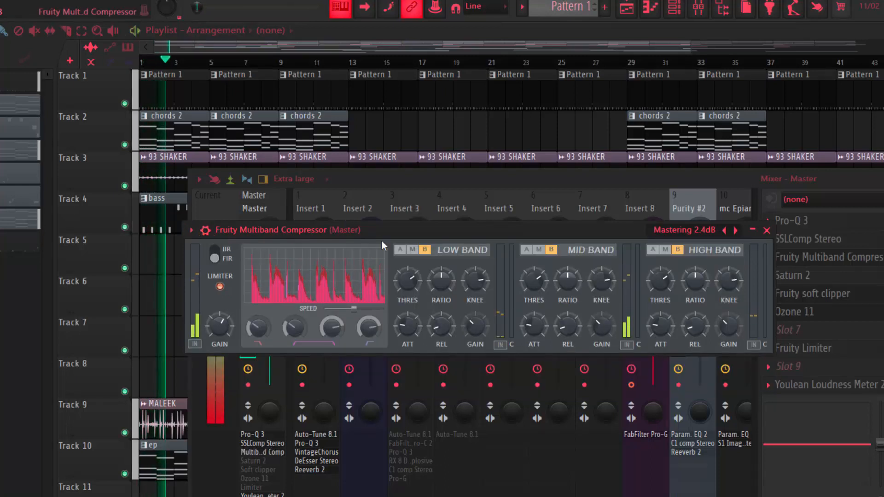
{"action": "key", "text": "space"}
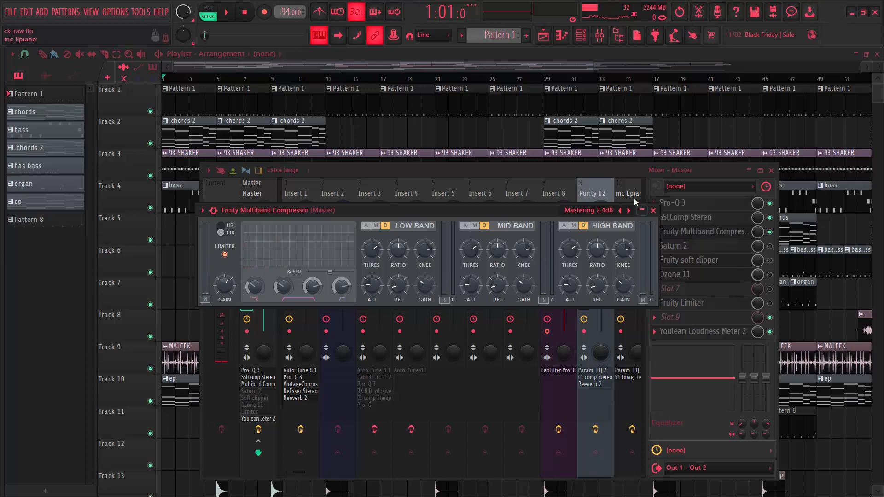
{"action": "left_click", "coordinate": [654, 210]}
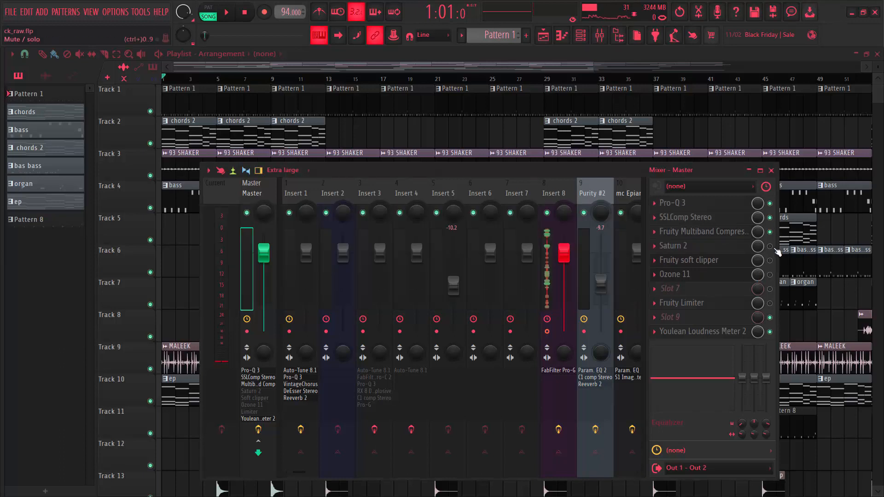
Step: Open Saturn 2 on the Master track, hide its wrapper settings, and choose the Clean Tube saturation style
{"action": "left_click", "coordinate": [669, 249]}
{"action": "left_click_drag", "start_coordinate": [321, 174], "coordinate": [497, 182]}
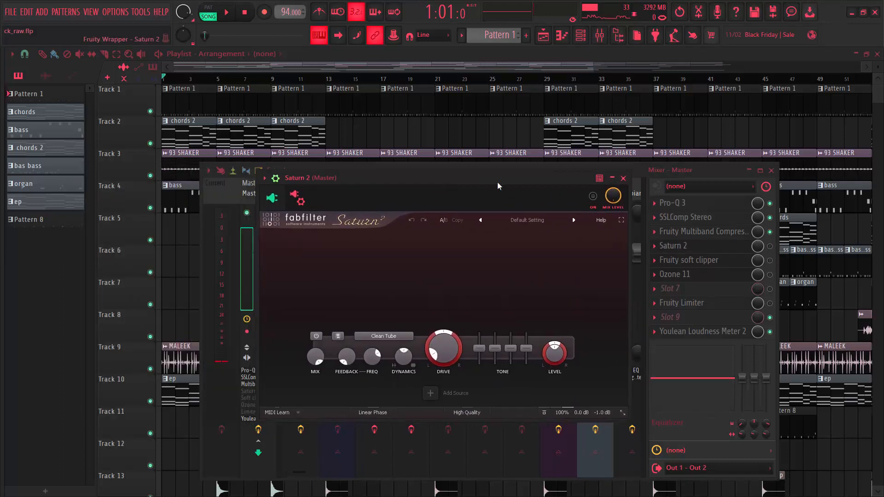
{"action": "left_click", "coordinate": [278, 177]}
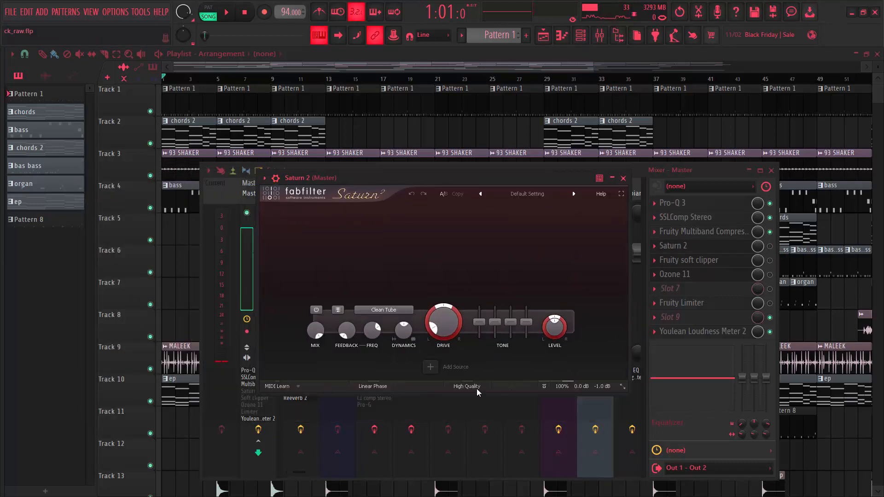
{"action": "left_click", "coordinate": [399, 311]}
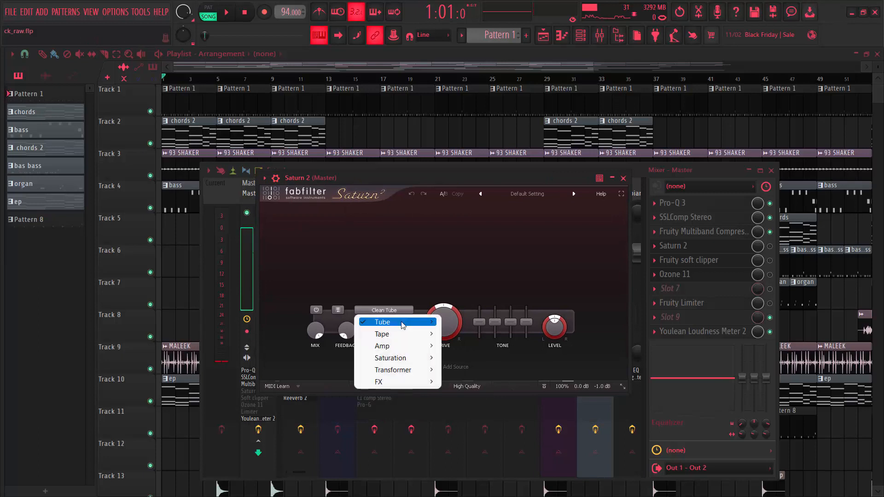
{"action": "mouse_move", "coordinate": [403, 324]}
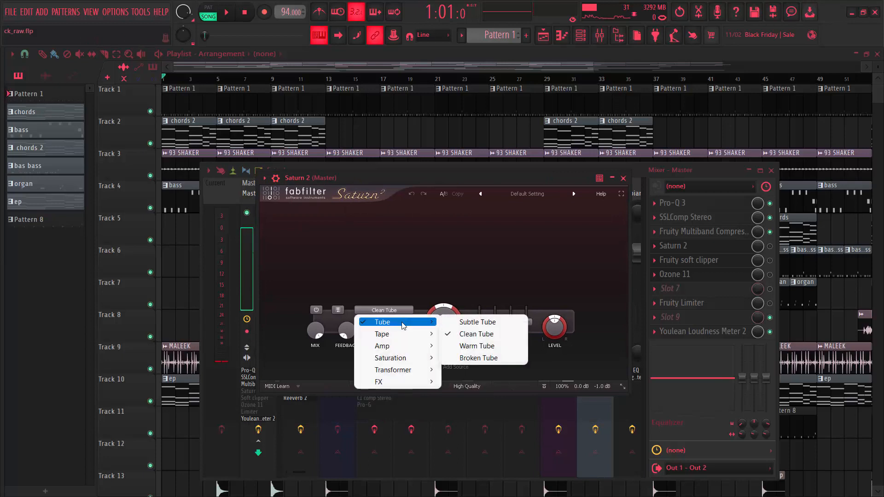
{"action": "left_click", "coordinate": [486, 339]}
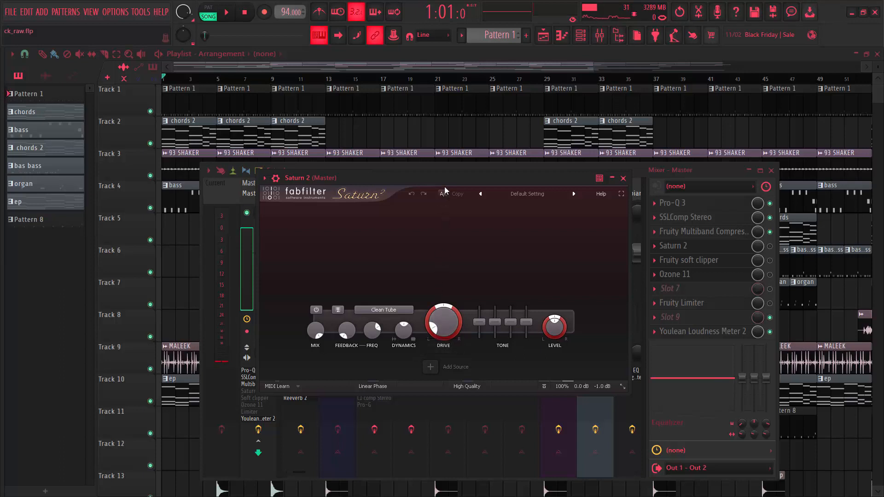
Step: Listen to the beat with Saturn 2 bypassed, switch Saturn 2 on, and play the beat again to compare
{"action": "key", "text": "space"}
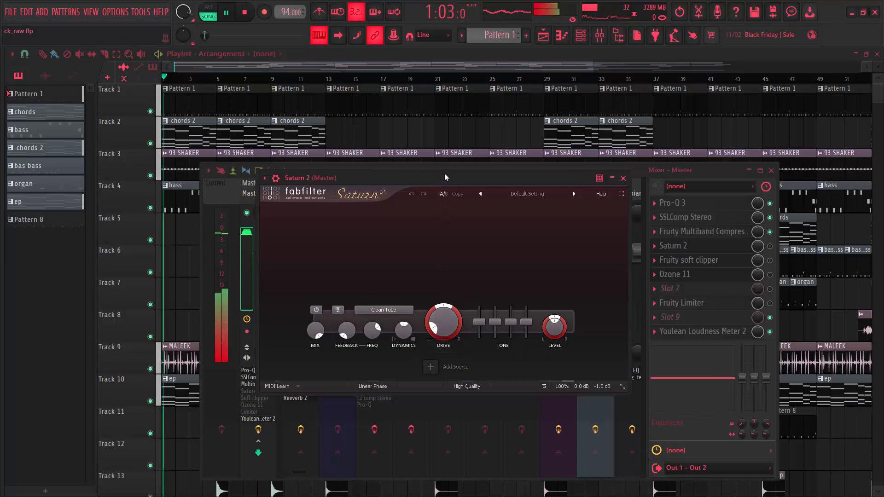
{"action": "key", "text": "space"}
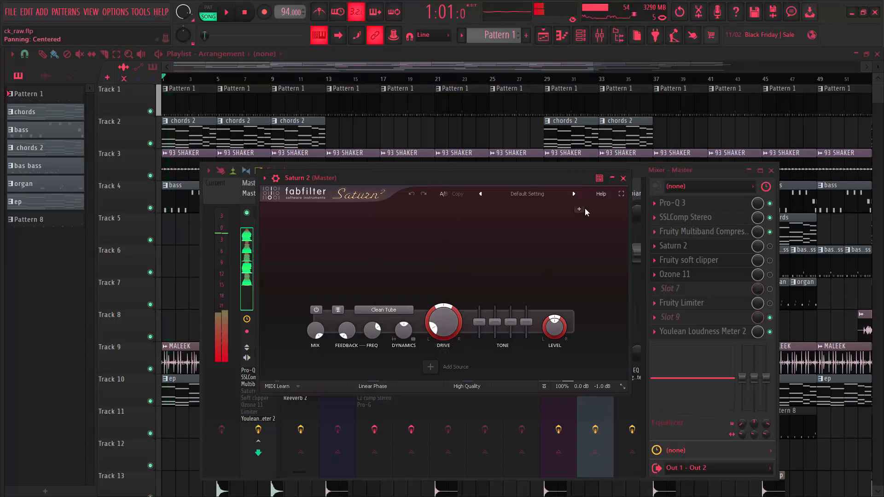
{"action": "left_click", "coordinate": [275, 178]}
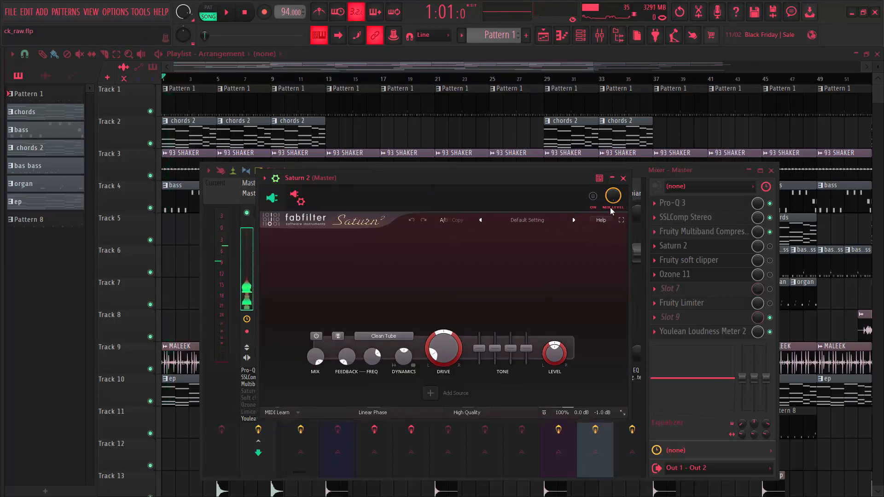
{"action": "key", "text": "space"}
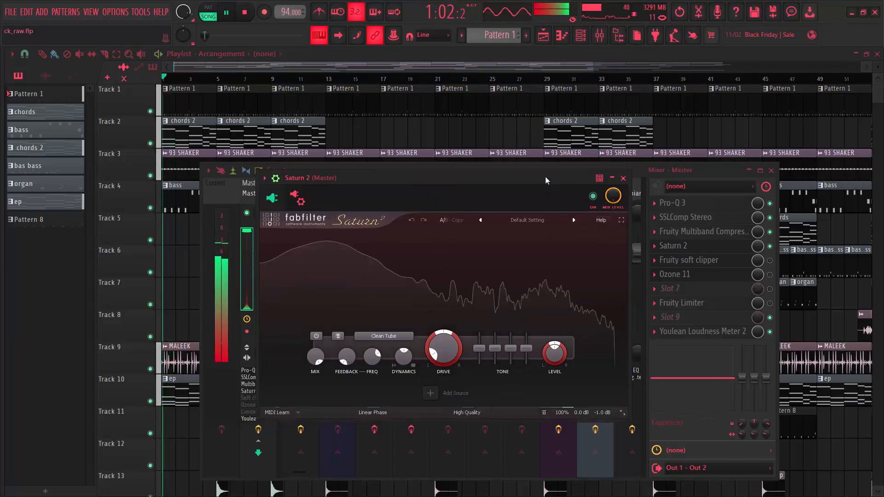
{"action": "left_click", "coordinate": [276, 178]}
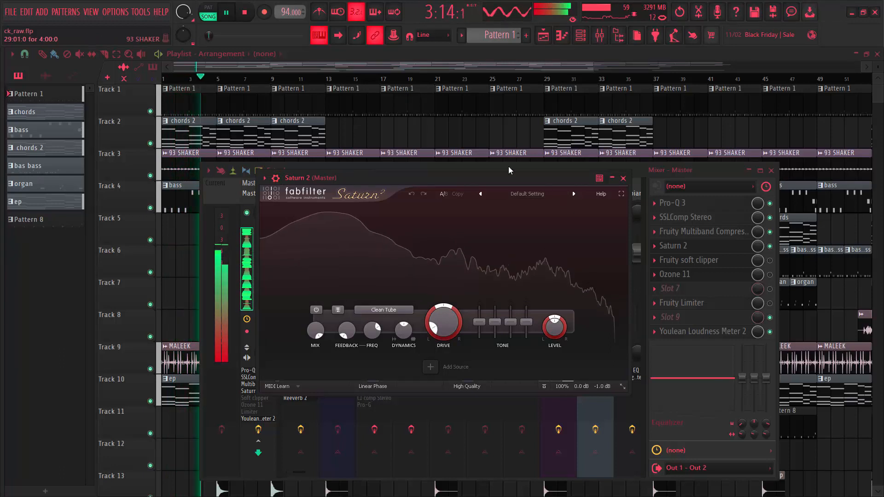
Step: Compare playback with Saturn 2 bypassed and switched back on through its wrapper settings, and close its window
{"action": "left_click", "coordinate": [277, 179]}
{"action": "key", "text": "space"}
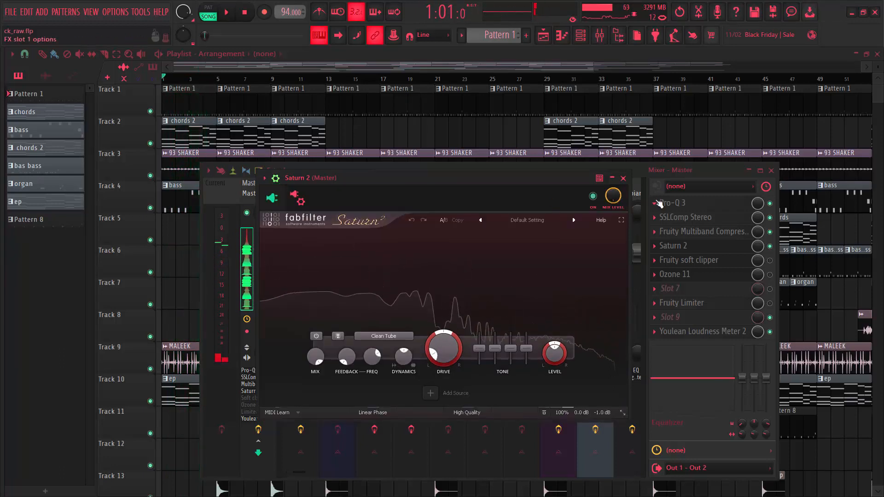
{"action": "key", "text": "space"}
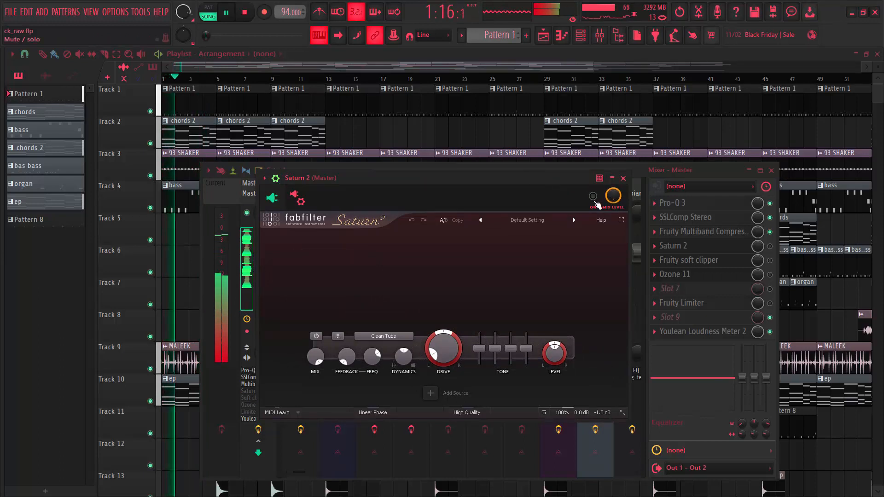
{"action": "key", "text": "space"}
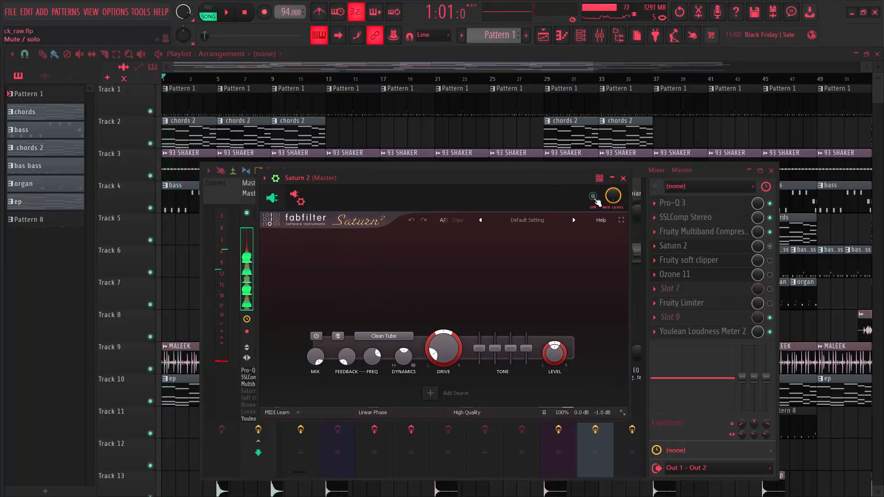
{"action": "left_click", "coordinate": [593, 197]}
{"action": "key", "text": "space"}
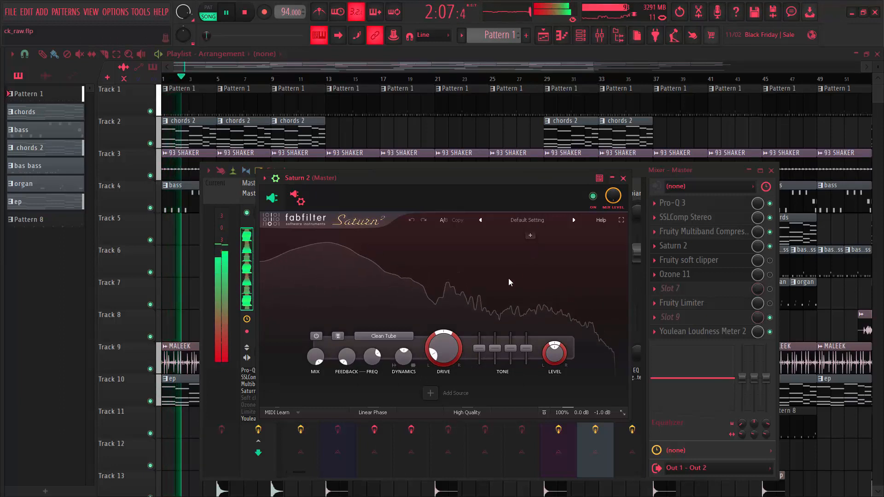
{"action": "left_click", "coordinate": [275, 179]}
{"action": "key", "text": "space"}
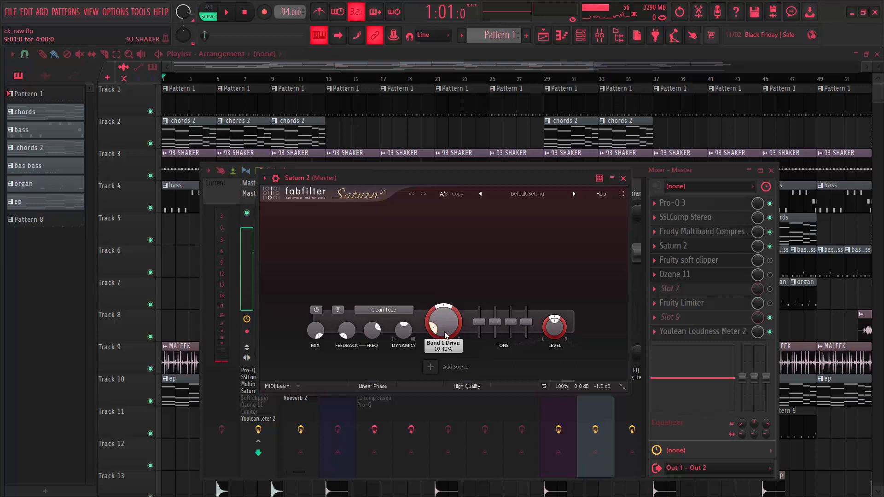
{"action": "left_click", "coordinate": [623, 179]}
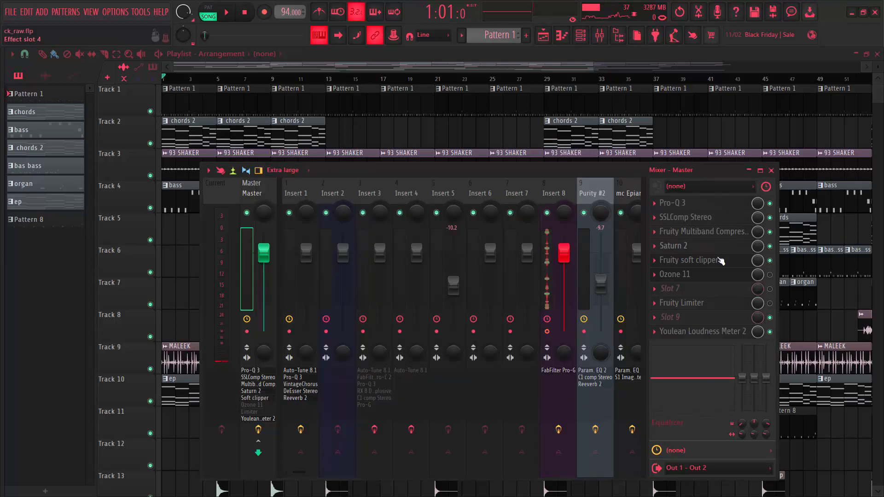
Step: Open Fruity soft clipper on the Master track, look over its threshold and post gain controls, and close it
{"action": "left_click", "coordinate": [696, 267]}
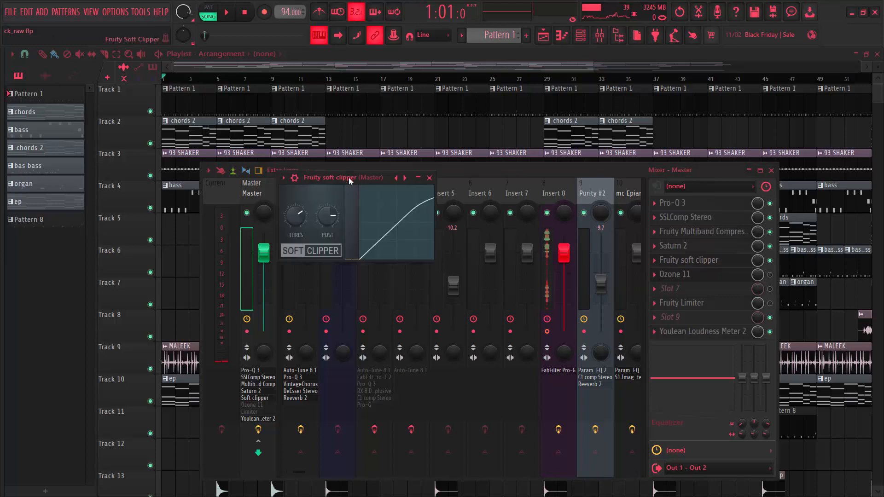
{"action": "left_click_drag", "start_coordinate": [350, 181], "coordinate": [412, 232]}
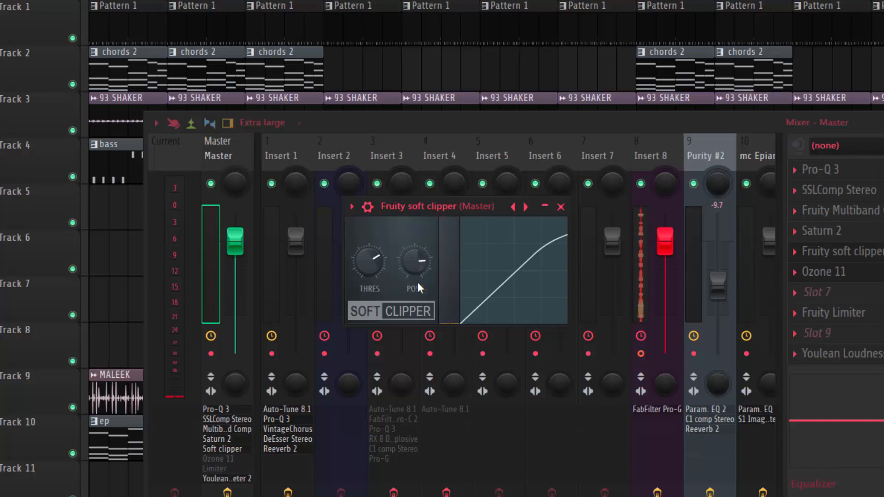
{"action": "left_click", "coordinate": [561, 207]}
Step: Compare playback with Fruity soft clipper active, bypassed and switched back on in the Master track's effects chain
{"action": "key", "text": "space"}
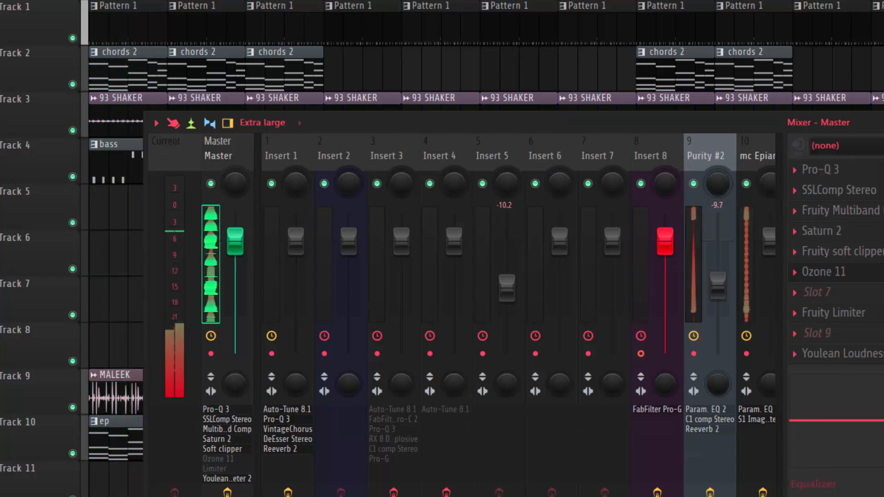
{"action": "left_click", "coordinate": [882, 251]}
{"action": "key", "text": "space"}
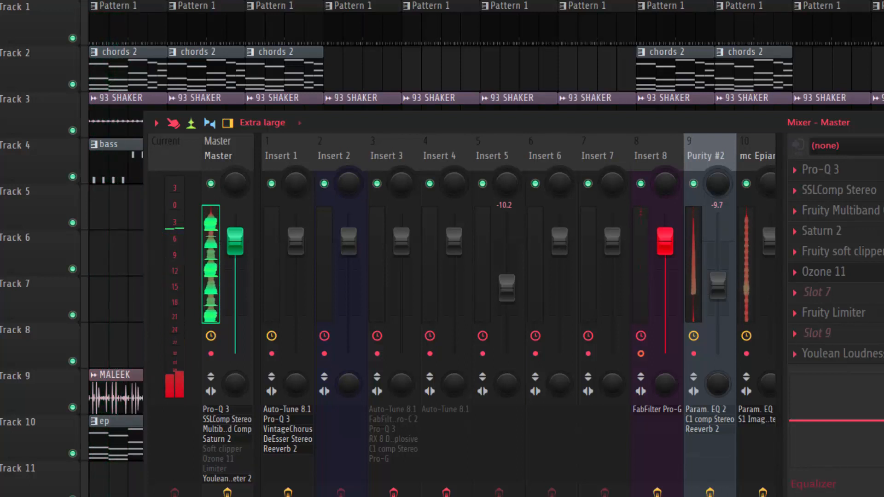
{"action": "key", "text": "space"}
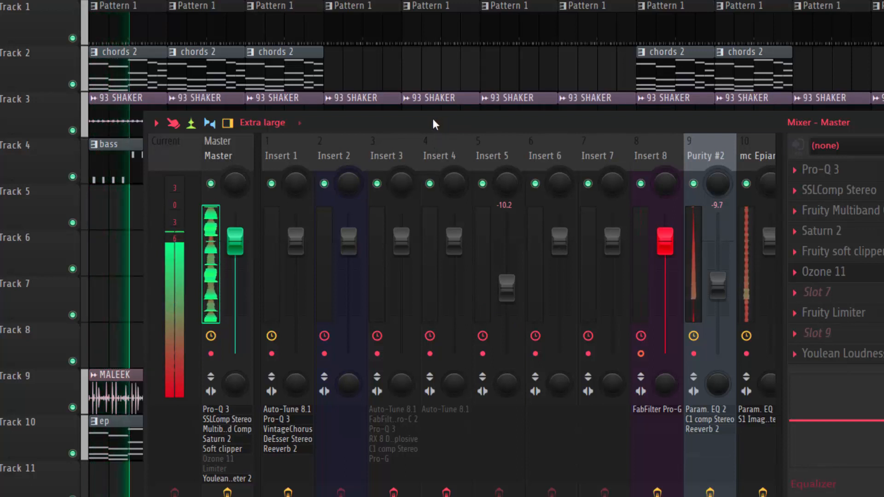
{"action": "key", "text": "space"}
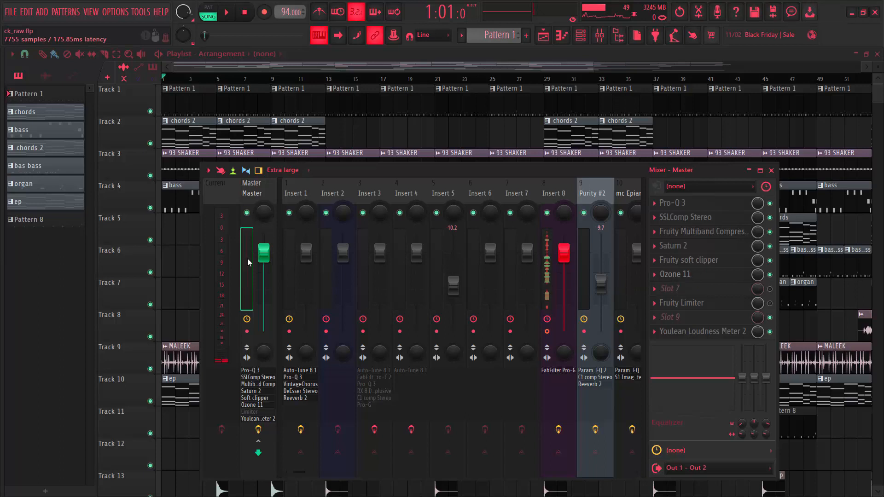
Step: Open Ozone 11 on the Master track and examine the stereo width of each band in its Imager module
{"action": "left_click", "coordinate": [680, 278]}
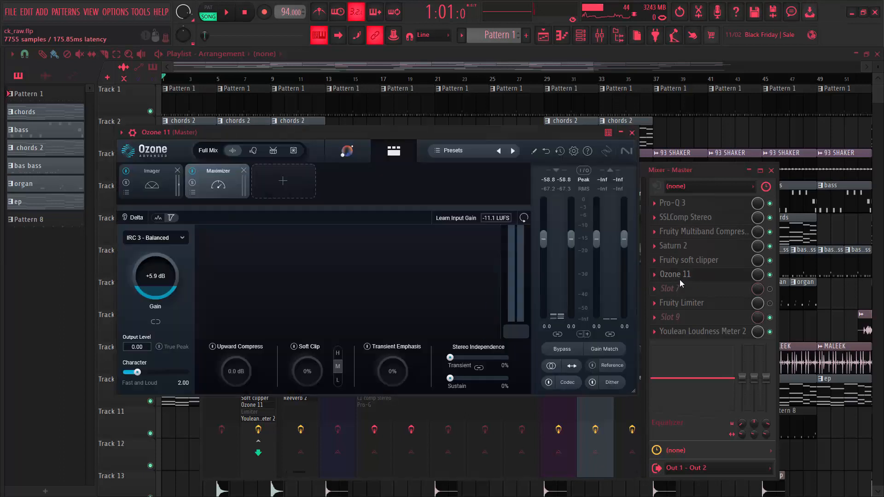
{"action": "left_click_drag", "start_coordinate": [314, 130], "coordinate": [352, 159]}
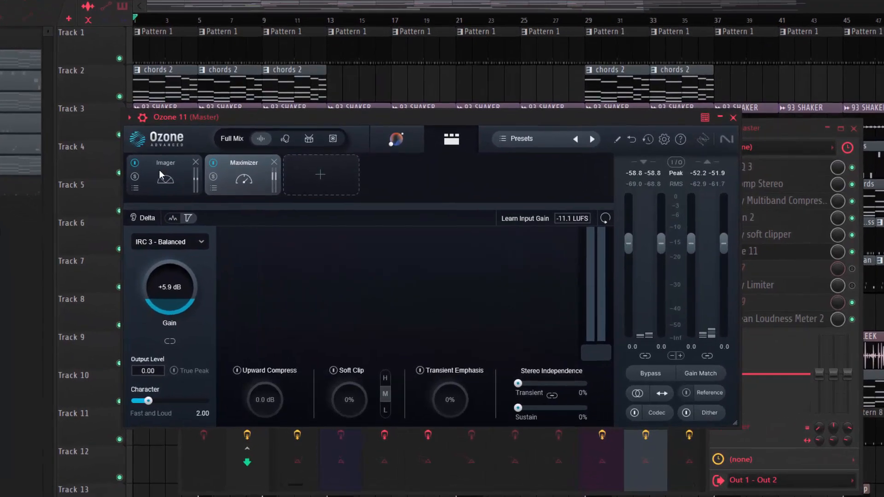
{"action": "left_click", "coordinate": [181, 205]}
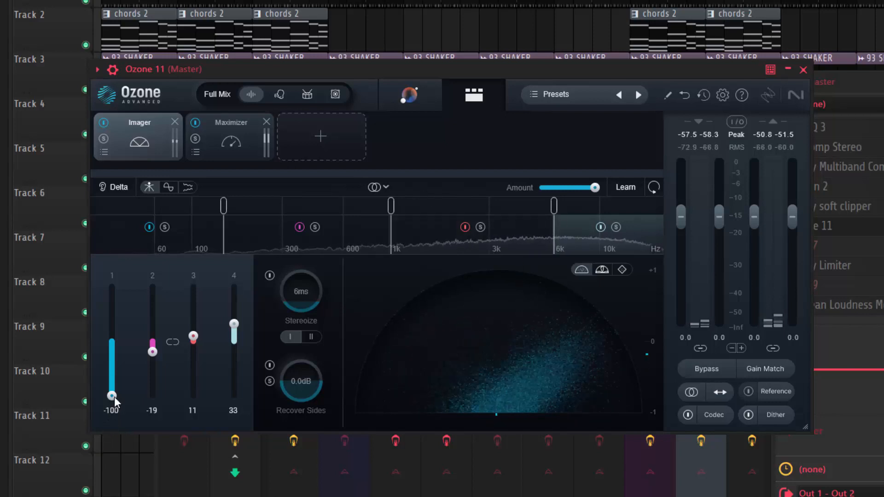
{"action": "left_click", "coordinate": [129, 227]}
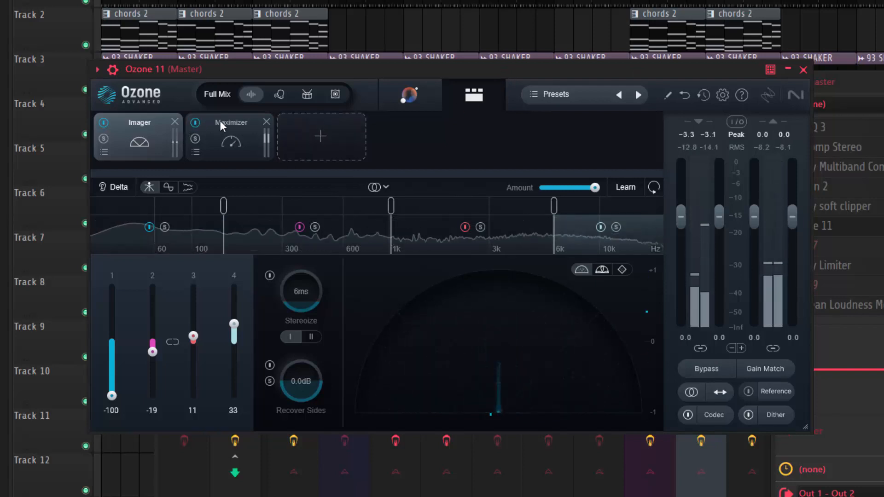
Step: Bypass Ozone's Maximizer module and play the beat to hear the Imager on its own
{"action": "left_click", "coordinate": [195, 122]}
{"action": "key", "text": "space"}
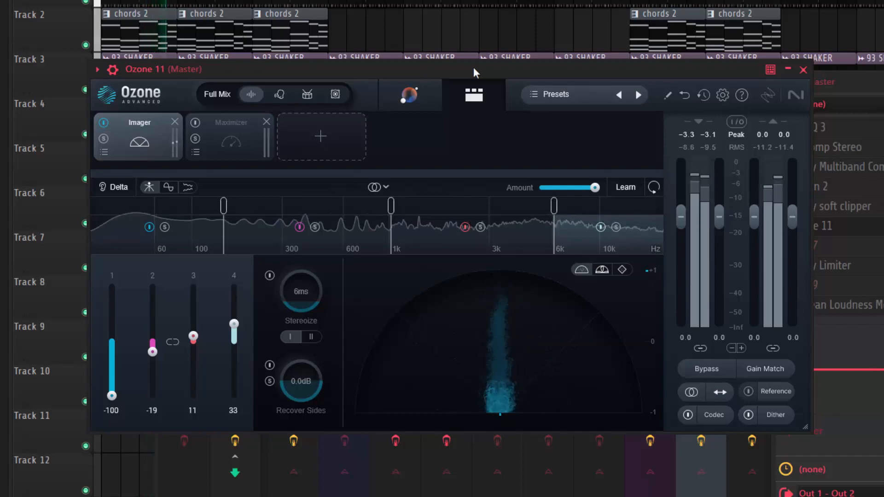
{"action": "key", "text": "space"}
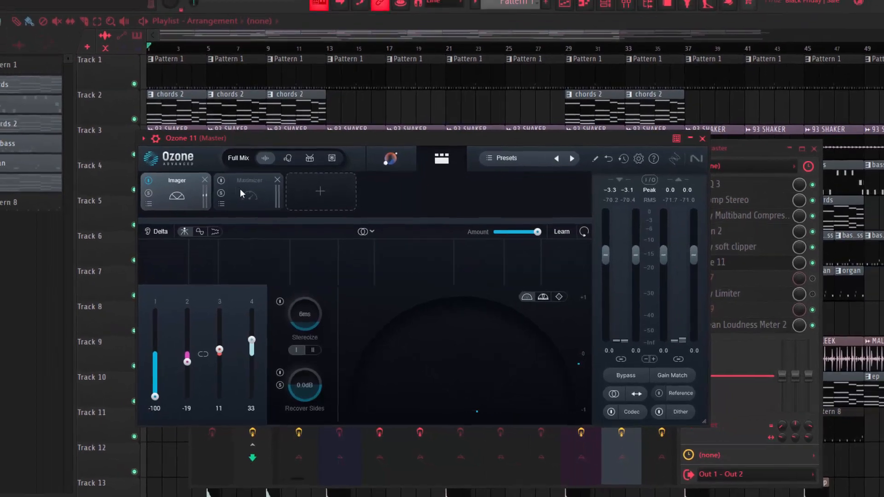
Step: Show Ozone's Maximizer module, enable it, and choose the IRC 3 - Balanced limiting mode
{"action": "left_click", "coordinate": [242, 170]}
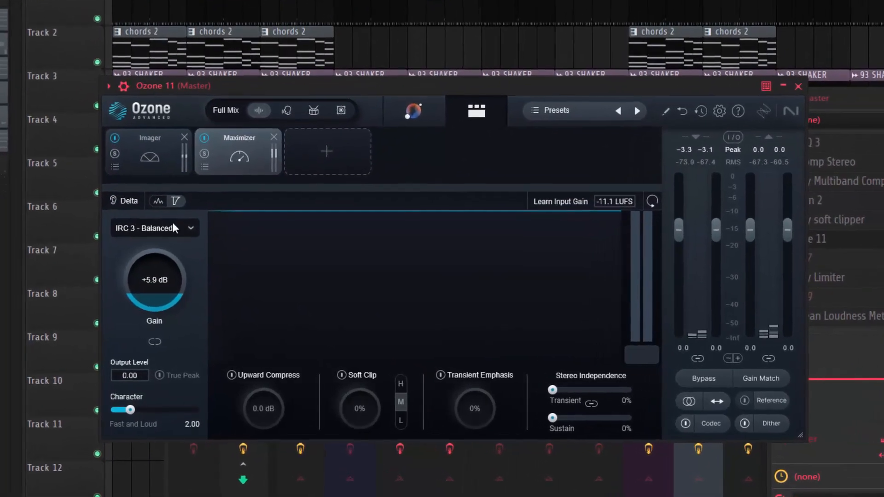
{"action": "left_click", "coordinate": [188, 235]}
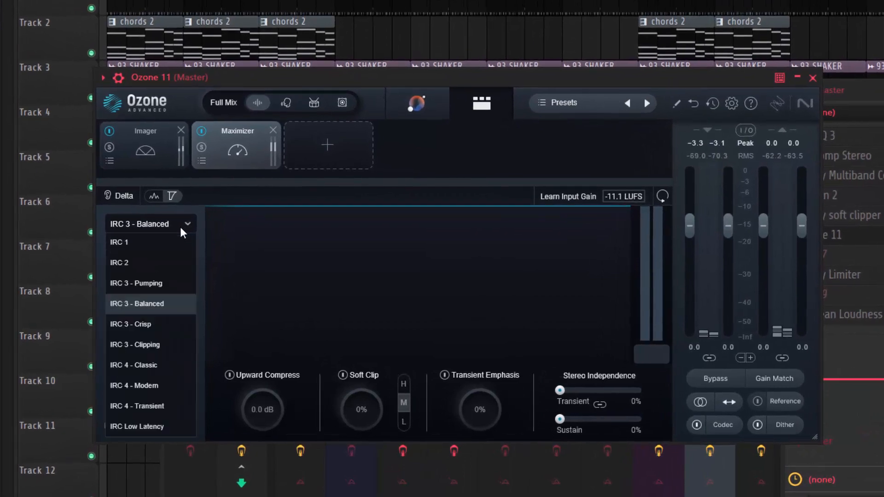
{"action": "left_click", "coordinate": [162, 304]}
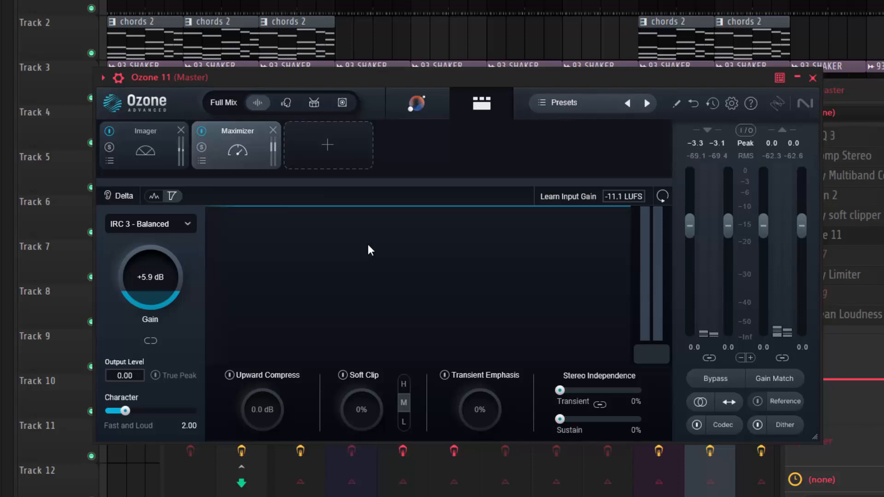
Step: Play the beat and learn the Maximizer's input gain for a -11.1 LUFS target
{"action": "key", "text": "Page_Up"}
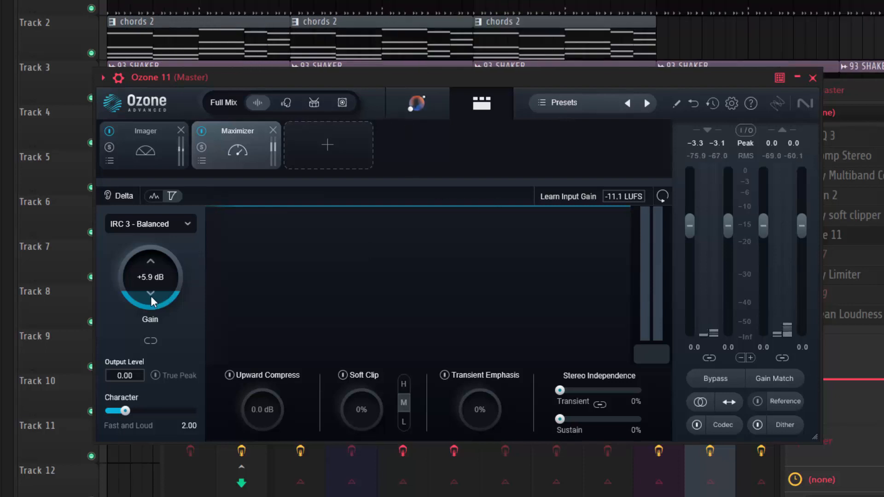
{"action": "double_click", "coordinate": [614, 197]}
{"action": "left_click", "coordinate": [577, 198]}
{"action": "key", "text": "space"}
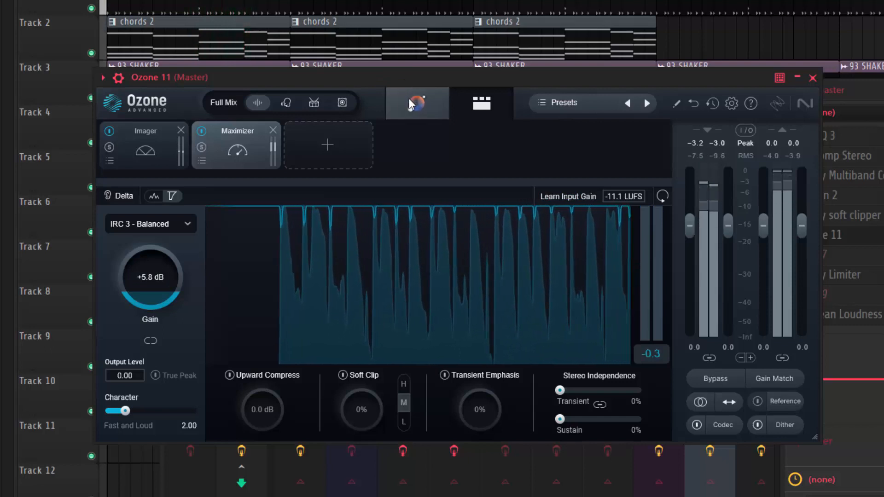
{"action": "key", "text": "space"}
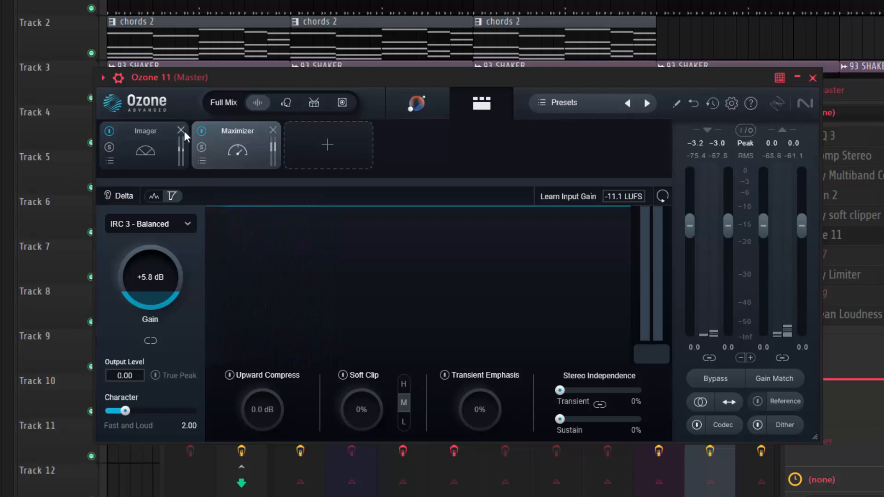
Step: Compare playback with Ozone's Maximizer module bypassed and switched back on
{"action": "left_click", "coordinate": [202, 131]}
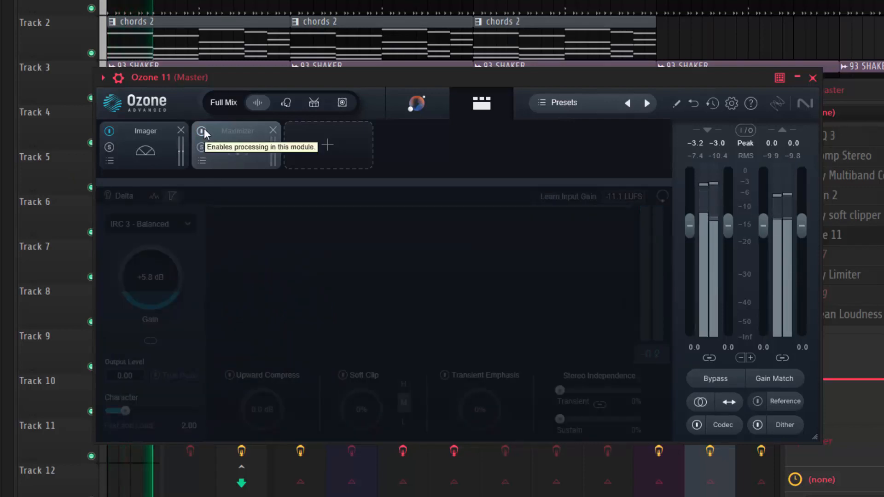
{"action": "key", "text": "space"}
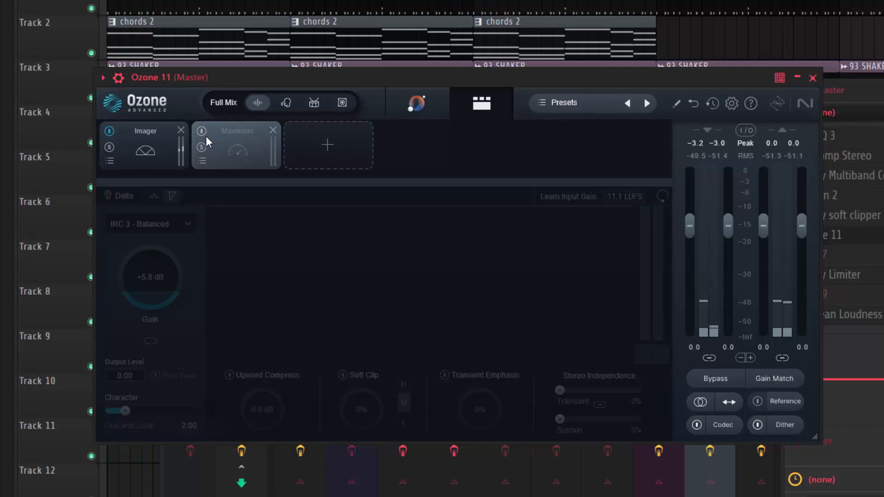
{"action": "left_click", "coordinate": [202, 132]}
{"action": "key", "text": "space"}
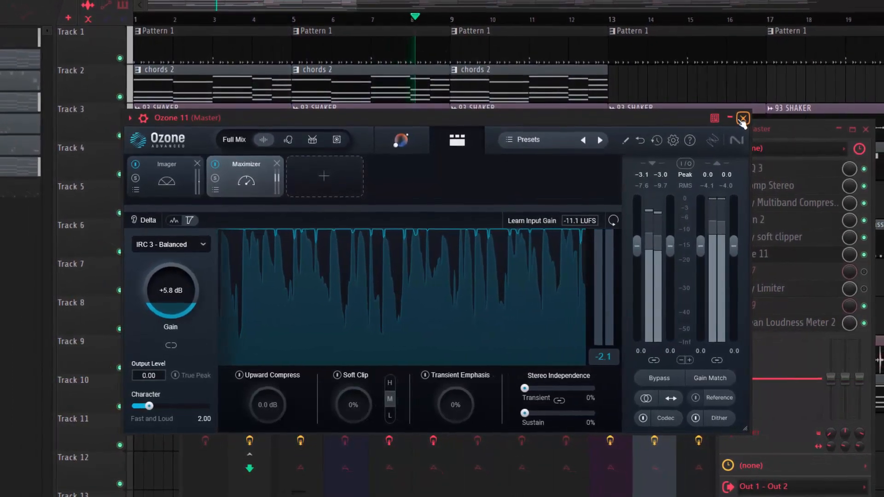
Step: Check the playing beat's loudness in Youlean Loudness Meter 2 on the Master track, stop playback, and close the meter
{"action": "left_click", "coordinate": [797, 319]}
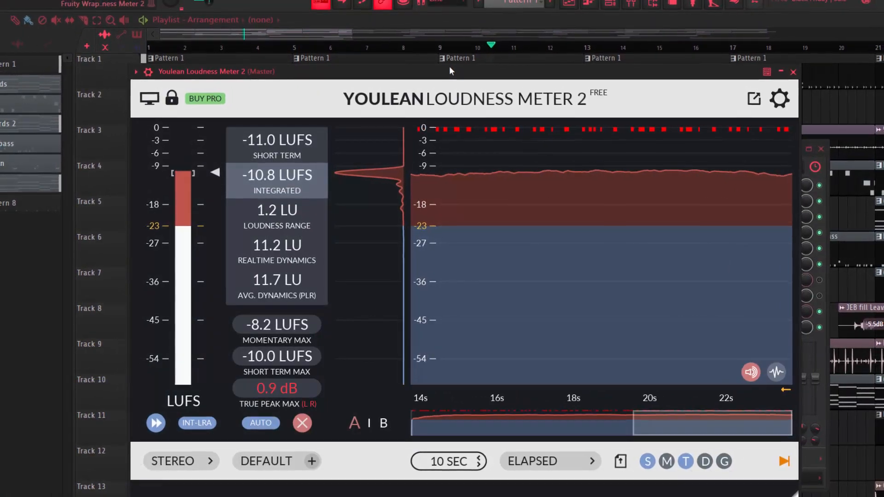
{"action": "left_click_drag", "start_coordinate": [448, 73], "coordinate": [524, 64]}
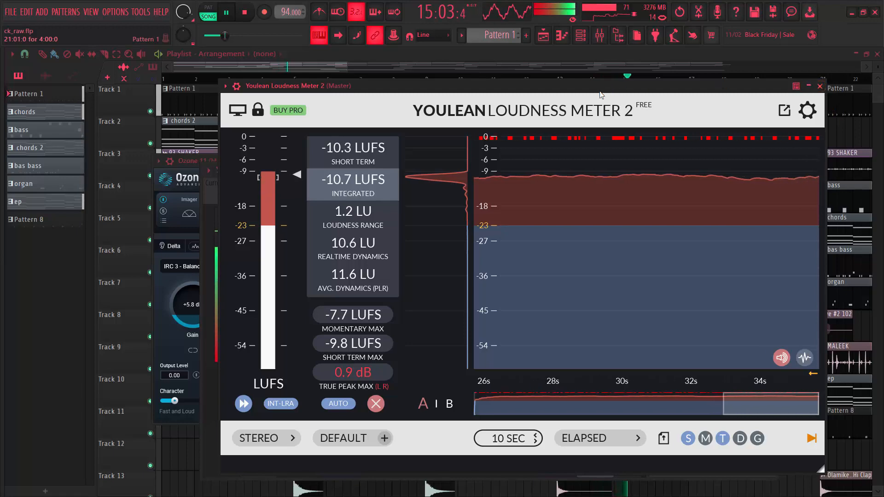
{"action": "key", "text": "space"}
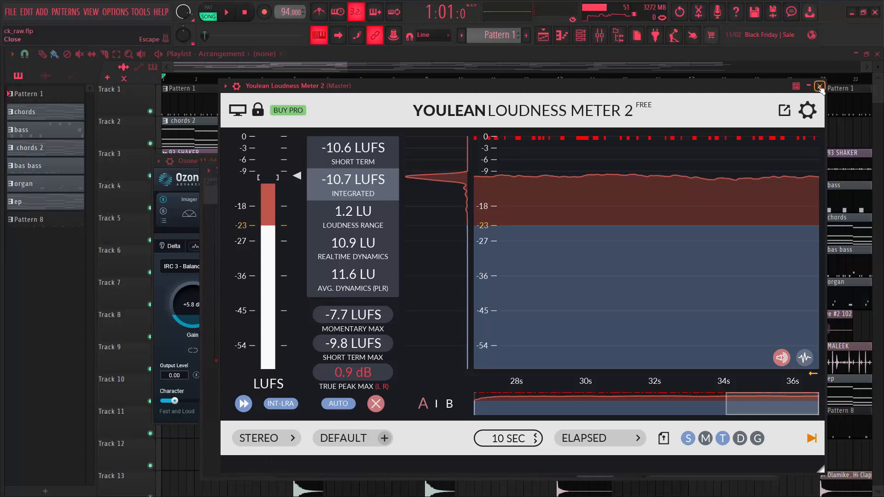
{"action": "left_click", "coordinate": [819, 86]}
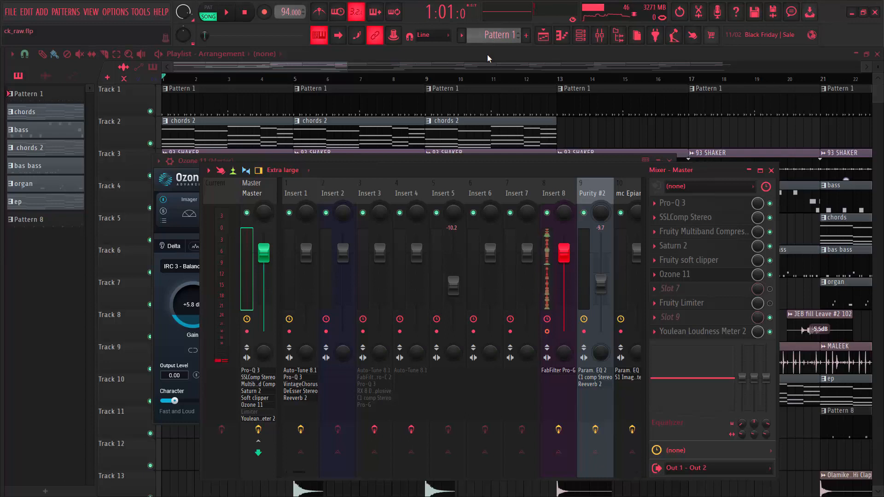
Step: Start exporting the project as an MP3 file and cancel at the save dialog
{"action": "left_click", "coordinate": [10, 11]}
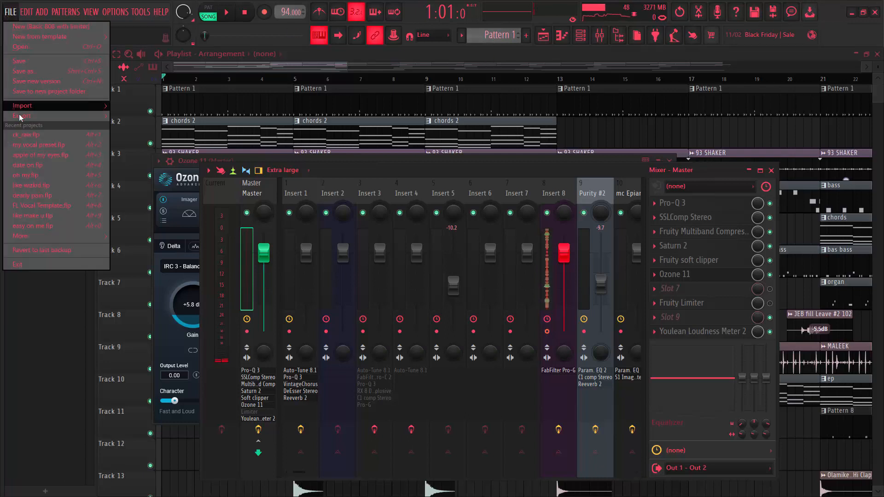
{"action": "mouse_move", "coordinate": [23, 108]}
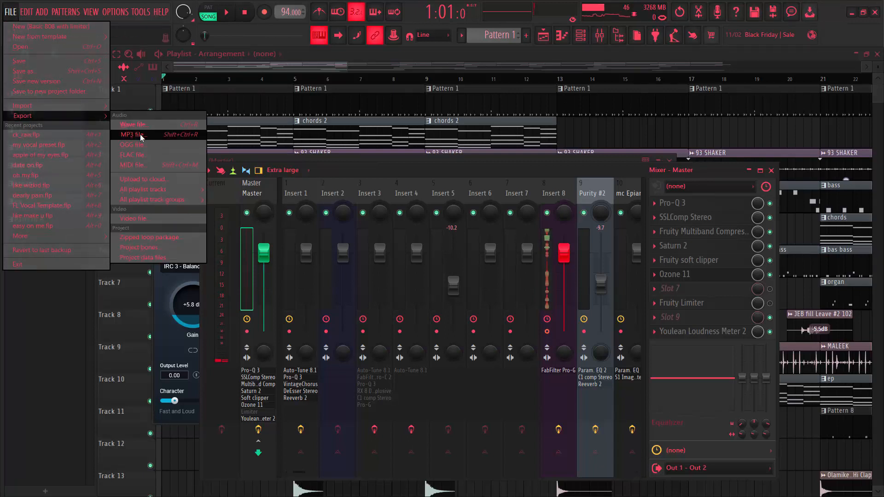
{"action": "left_click", "coordinate": [133, 135]}
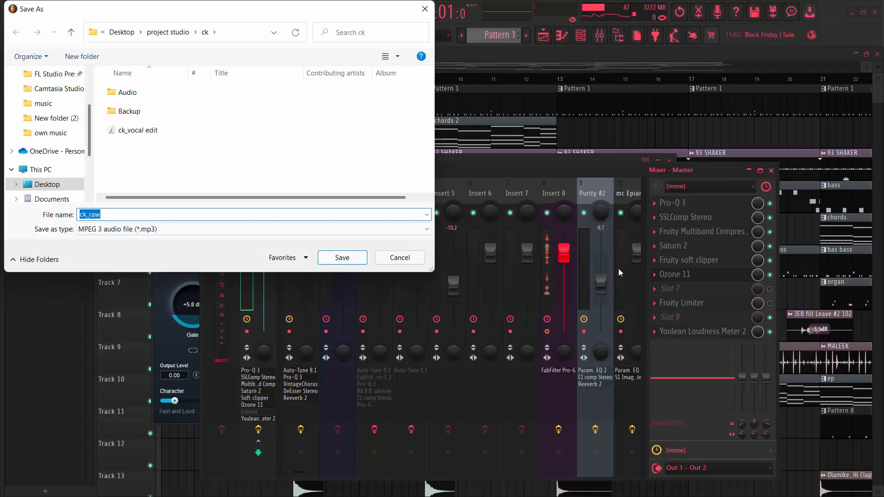
{"action": "left_click", "coordinate": [425, 9]}
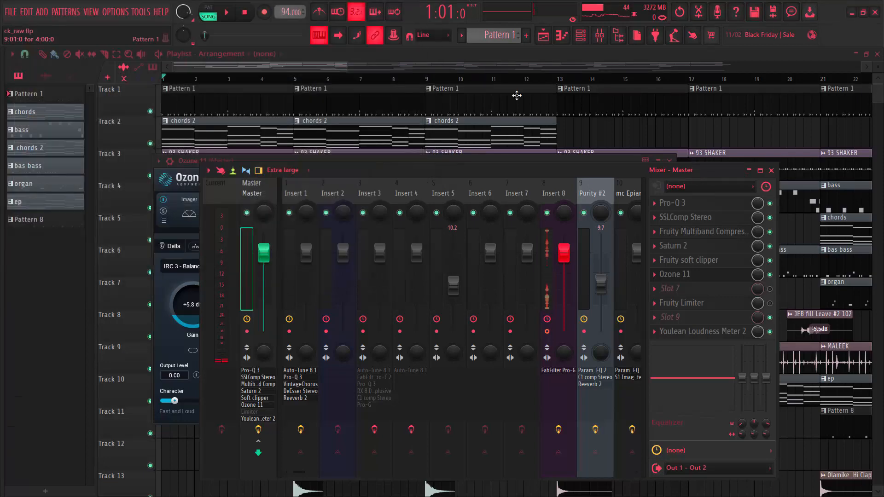